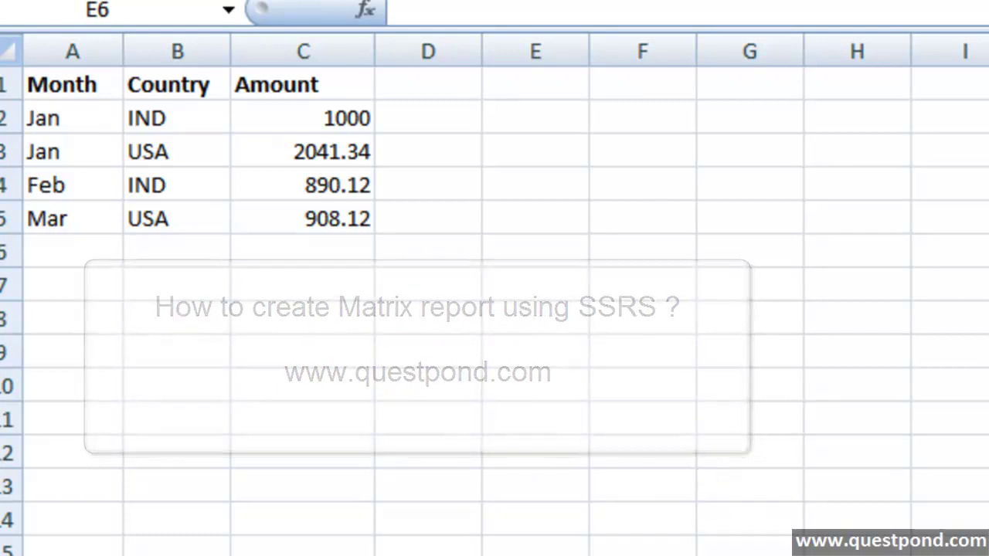
Step: Walk through the Month, Country, Amount source table, pointing out Jan, IND and 1000 in row 2
key("Left")
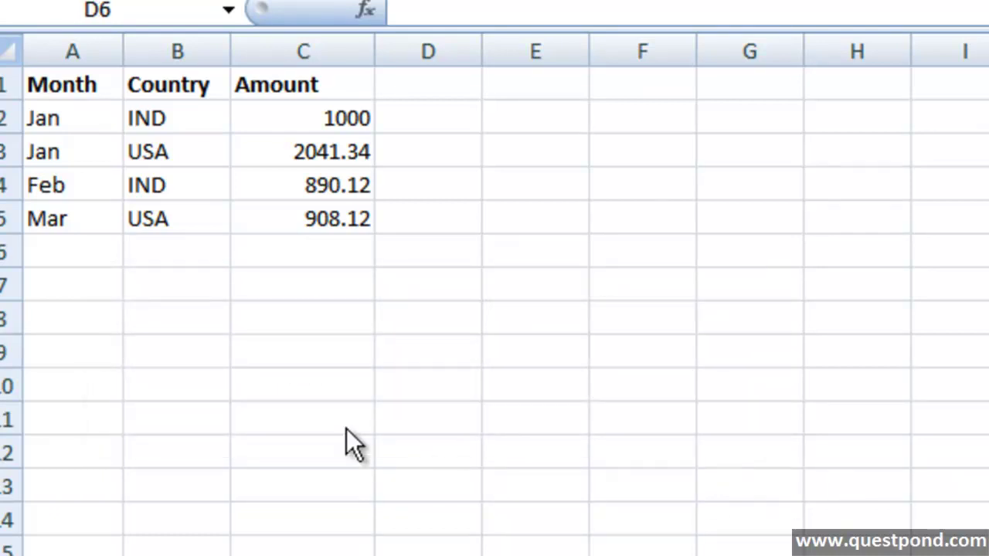
left_click_drag(62, 85, 337, 222)
left_click(225, 259)
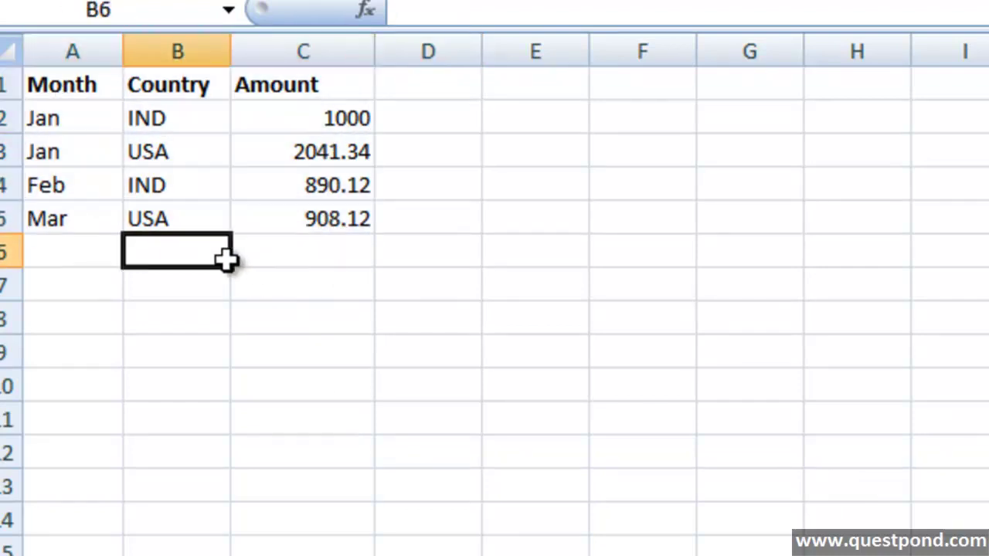
left_click(154, 114)
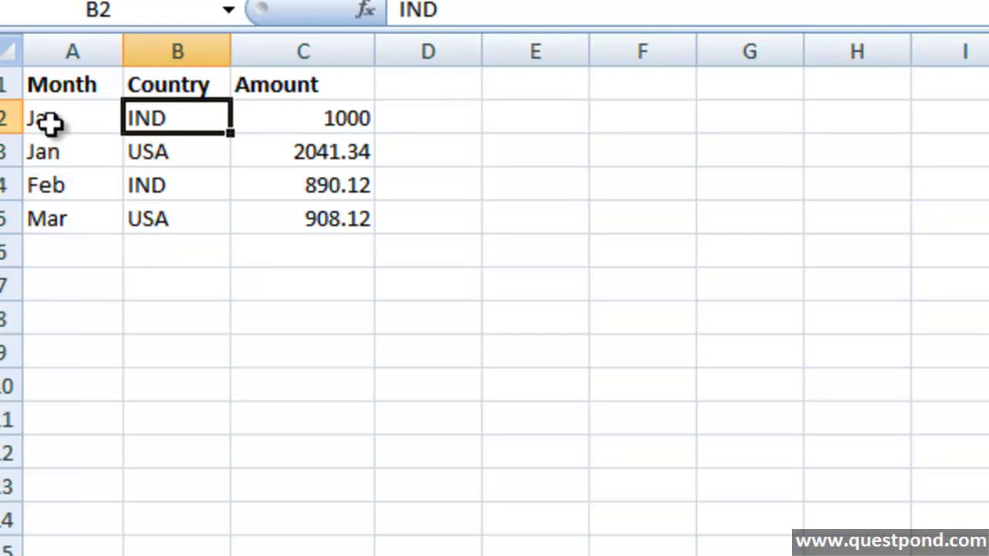
left_click(47, 119)
left_click(322, 121)
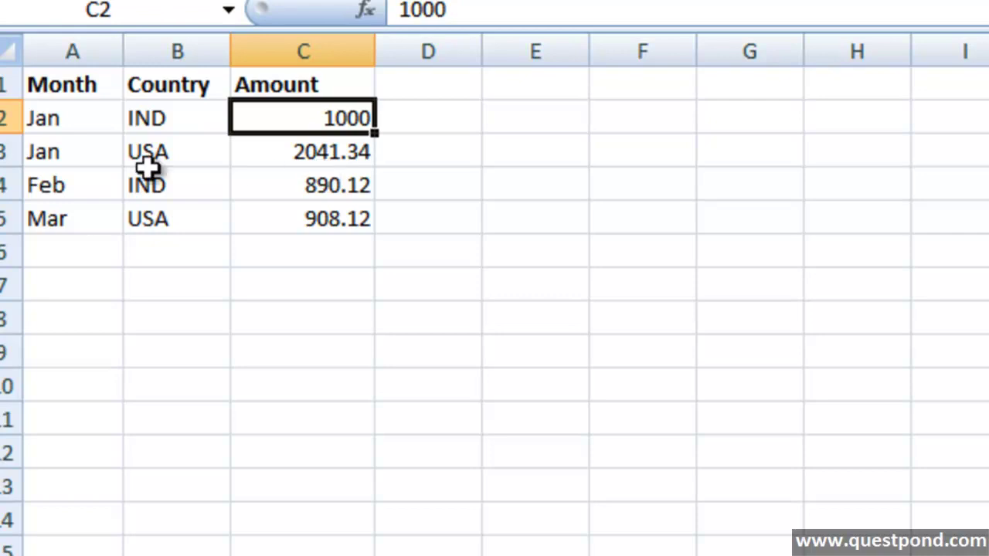
left_click_drag(66, 88, 165, 214)
left_click(477, 105)
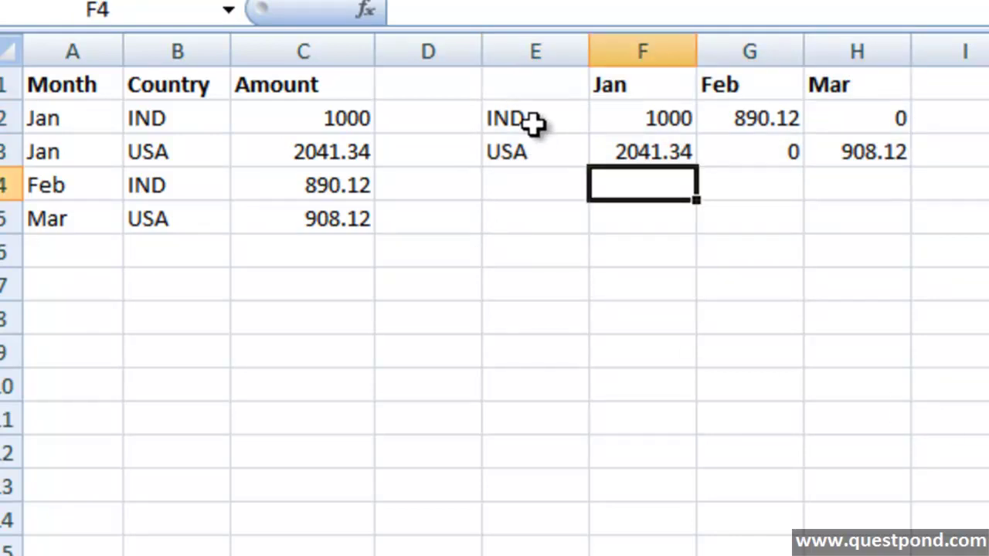
Step: Explain the grid's IND row: 1000 under Jan, 890.12 under Feb and 0 under Mar
left_click(512, 127)
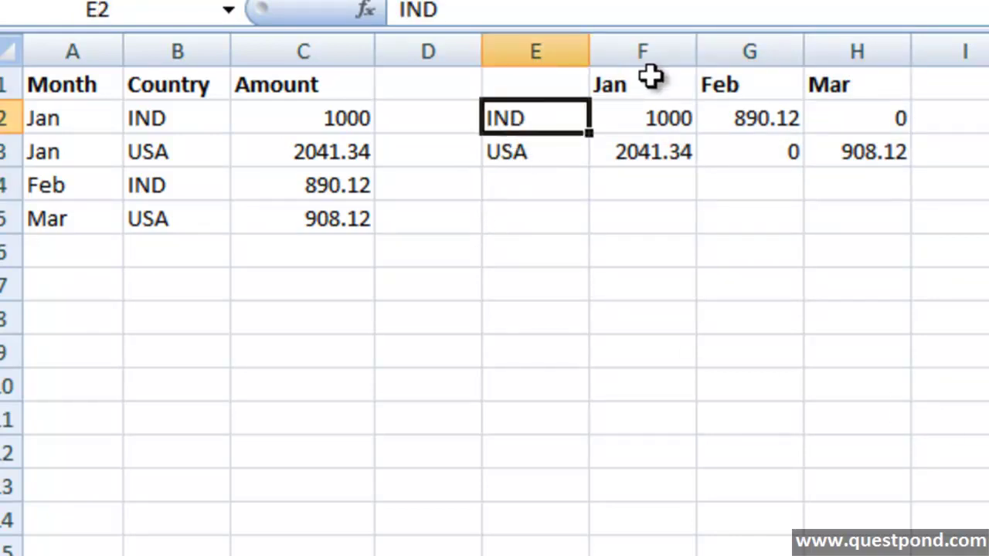
left_click(656, 81)
left_click(655, 112)
left_click(521, 119)
left_click(767, 83)
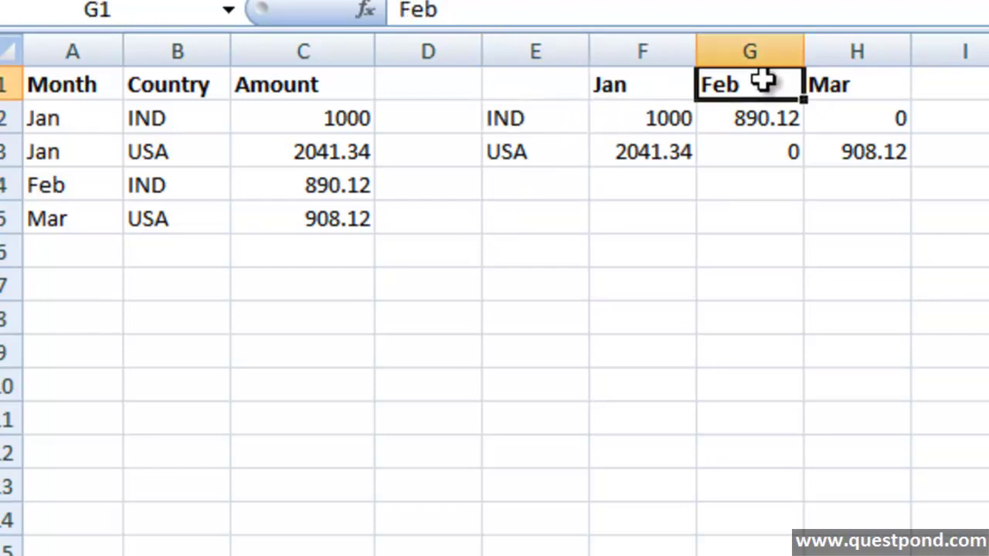
left_click(761, 125)
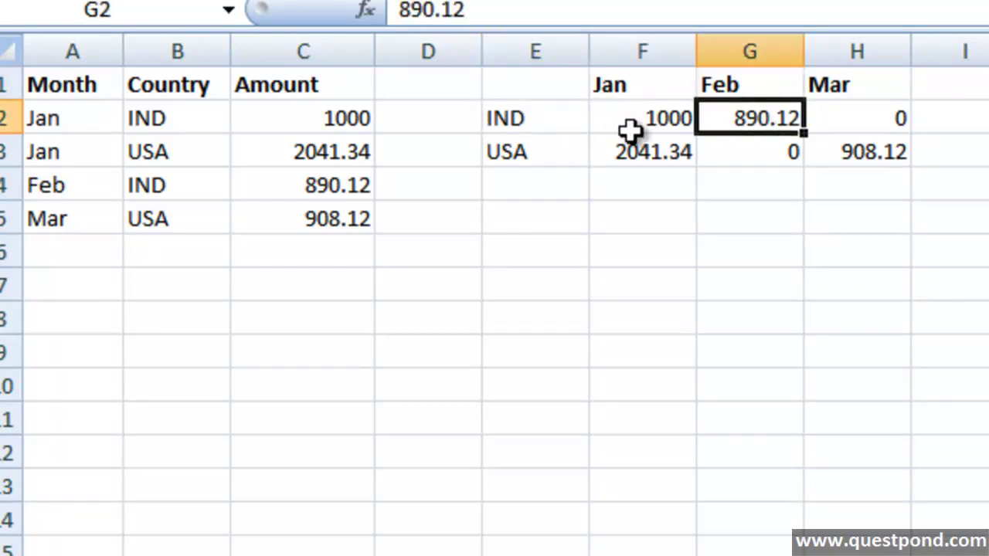
left_click(518, 122)
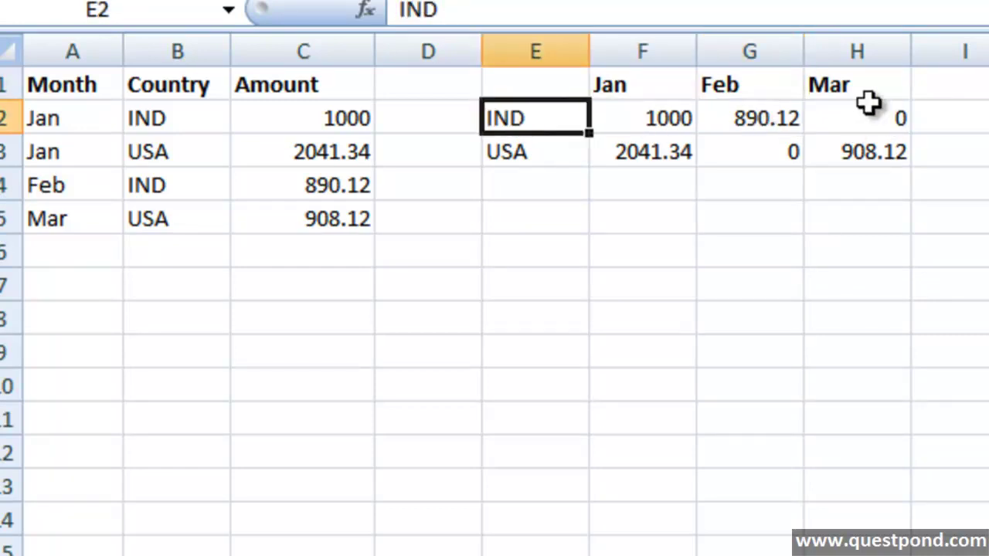
left_click(861, 87)
left_click(858, 118)
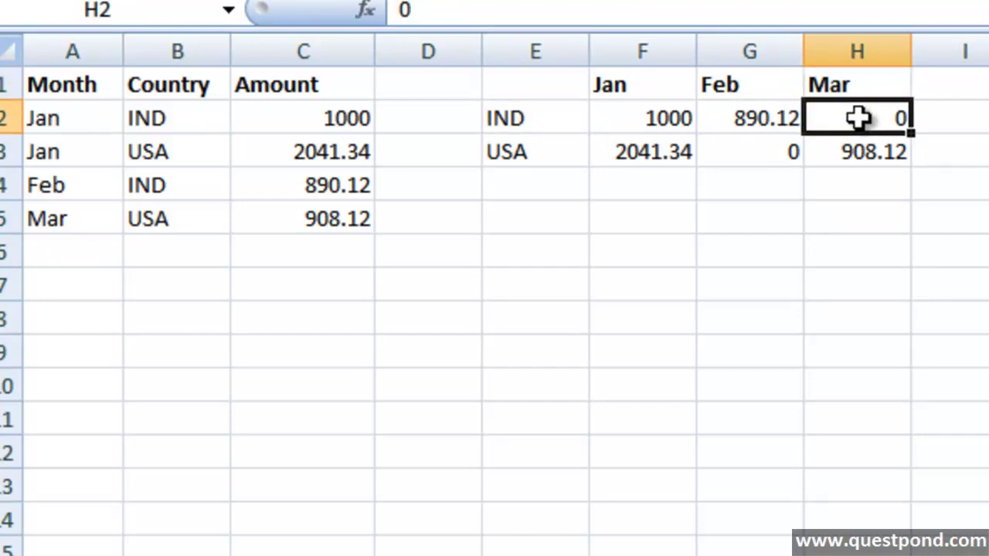
Step: Point out USA's zero February amount, then select the source table A1:C5
left_click(533, 148)
left_click(718, 87)
left_click(734, 157)
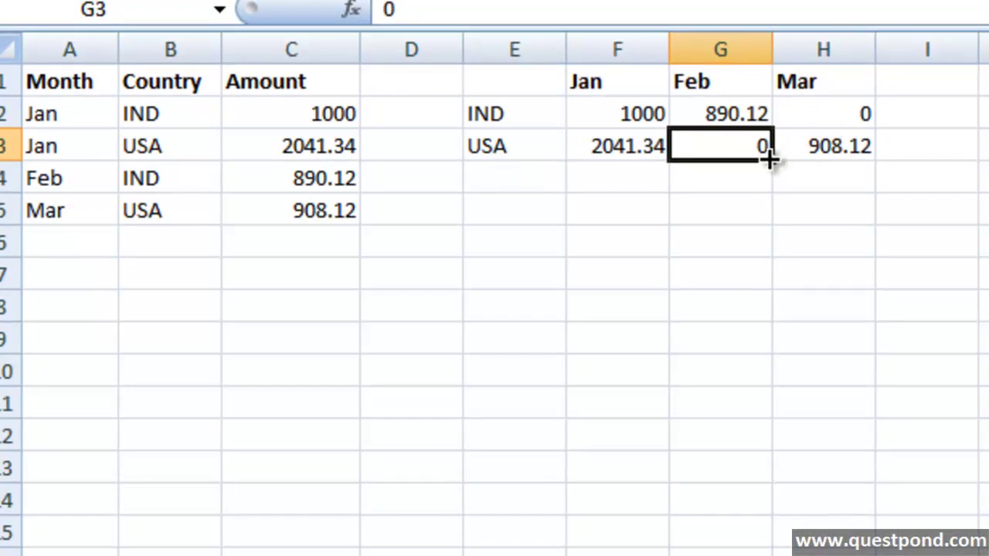
left_click_drag(81, 82, 299, 210)
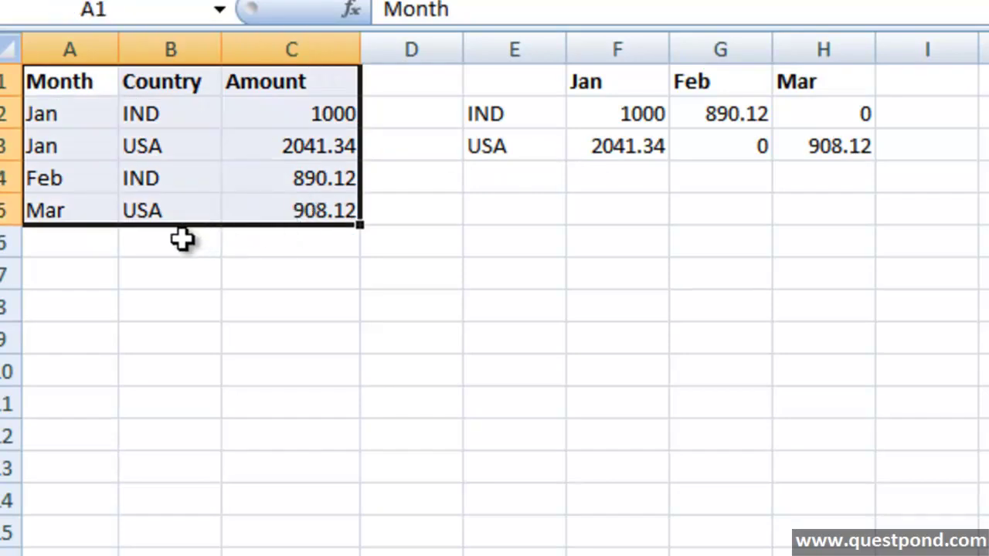
left_click(90, 243)
left_click(184, 241)
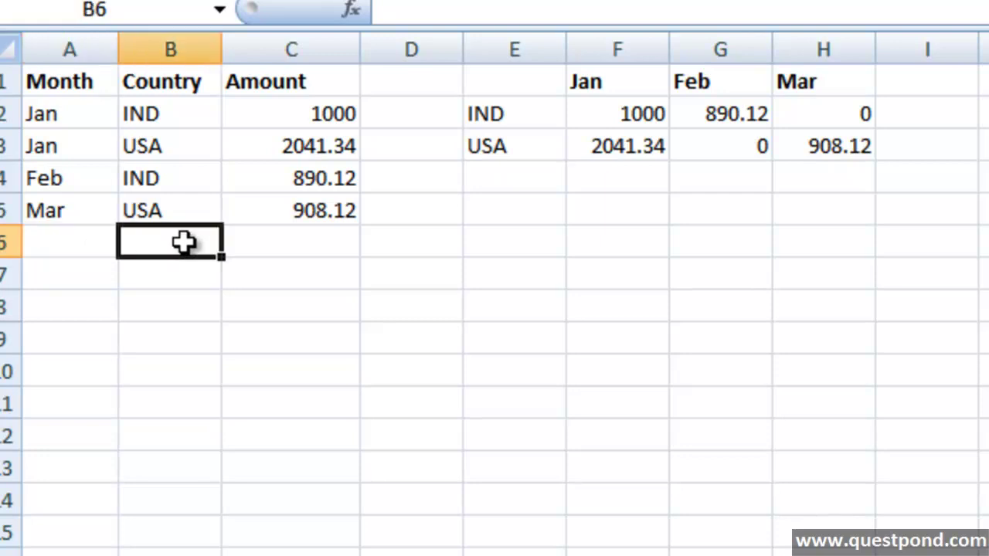
Step: Enter =SUM(F2:F3) in F4 as the January total and fill it across to Feb and Mar
double_click(619, 170)
type("=sum(")
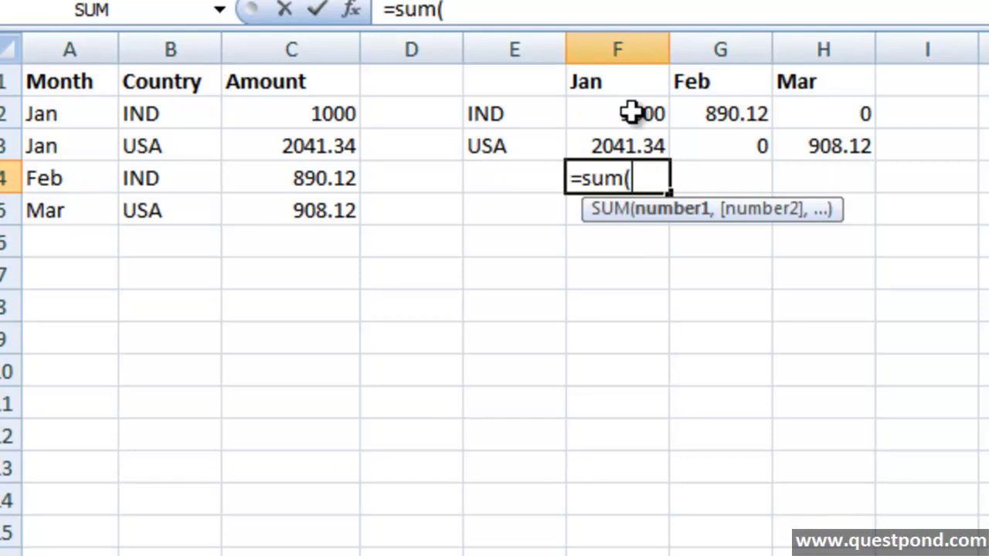
left_click_drag(634, 114, 633, 139)
type(")")
key("Return")
left_click(664, 186)
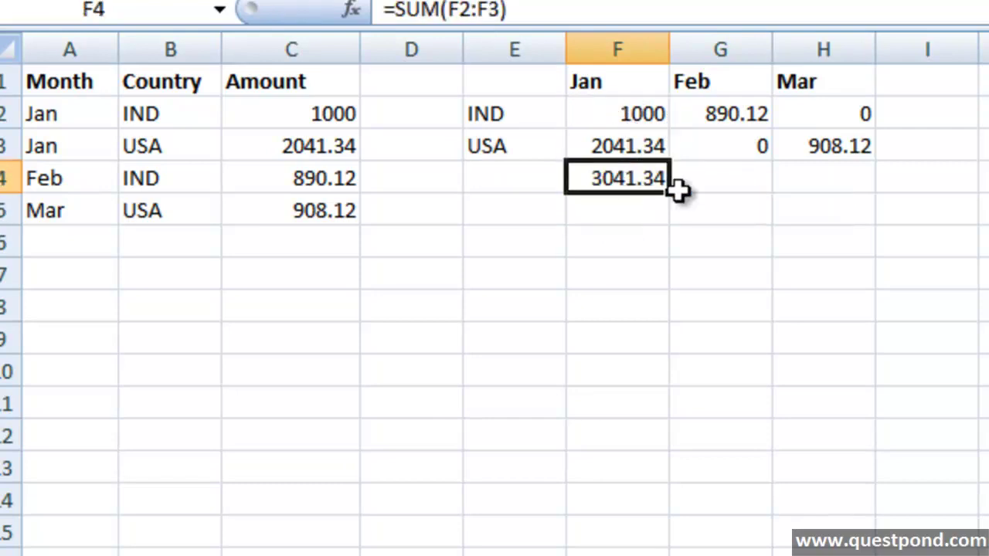
left_click_drag(669, 191, 868, 193)
Step: Enter =SUM(F2:H2) in I2 as the IND row total and fill it down to the USA row
left_click(920, 113)
type("=sum(")
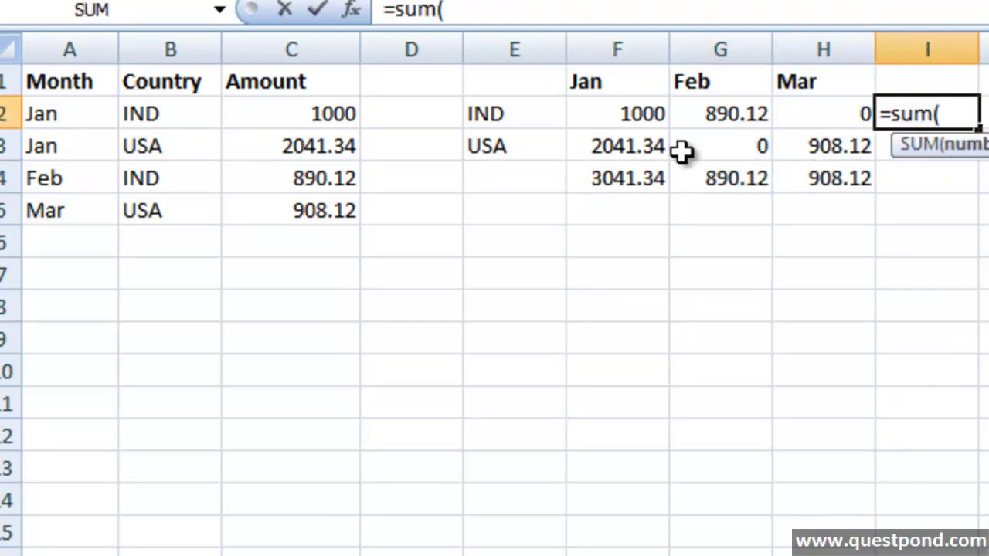
left_click_drag(653, 116, 825, 131)
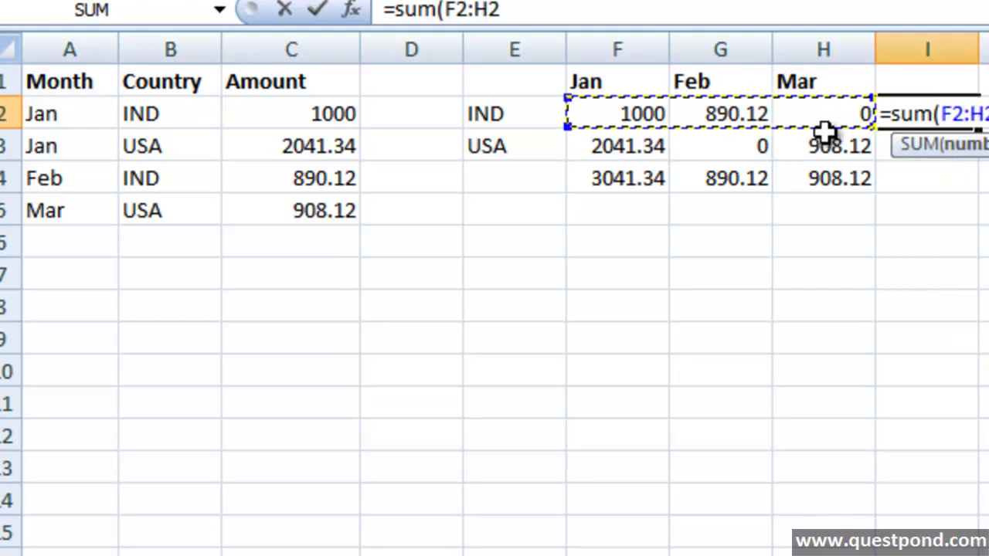
key("Return")
left_click(949, 109)
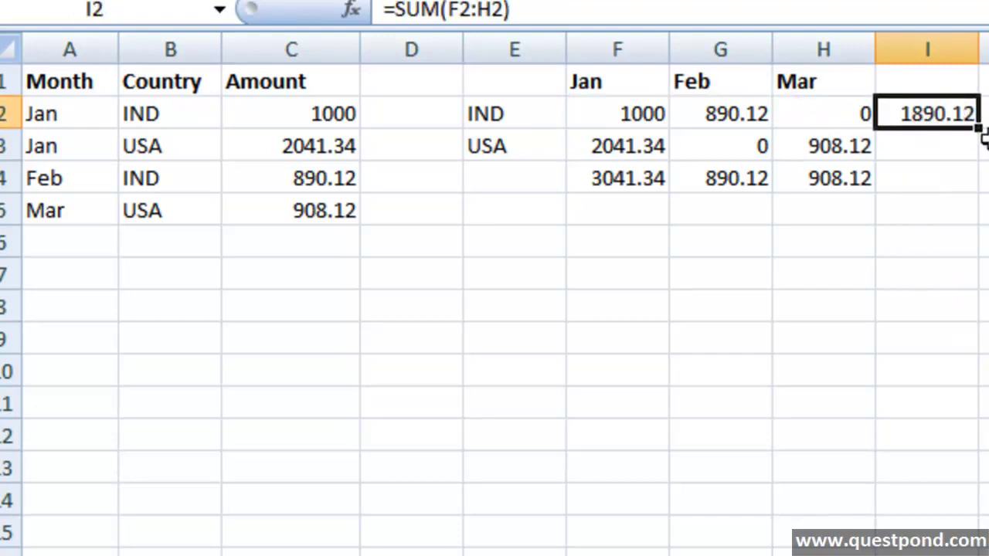
left_click_drag(980, 127, 975, 159)
Step: Review the F4, G4 and I3 total formulas against the source rows A2:C5, then enlarge the SSMS query results
left_click(896, 267)
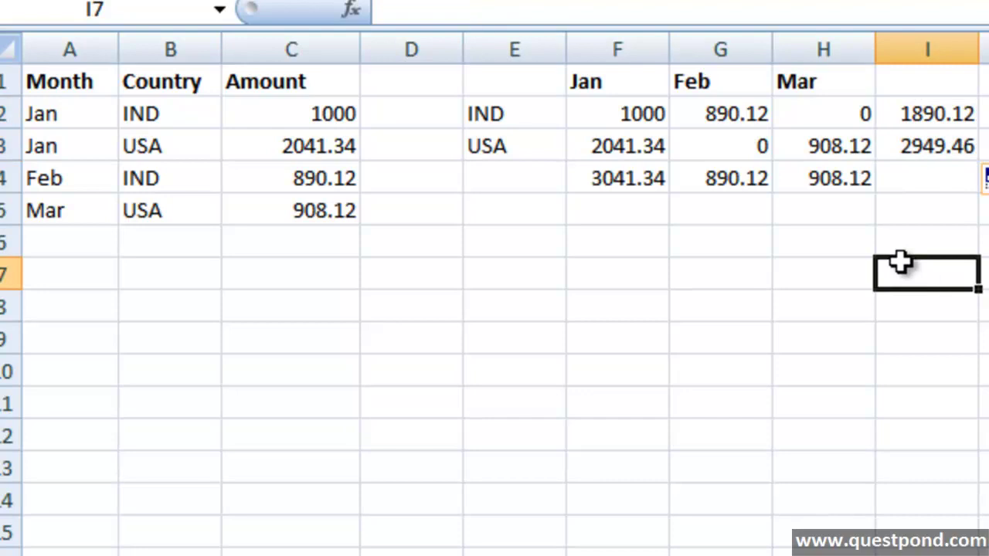
left_click(676, 222)
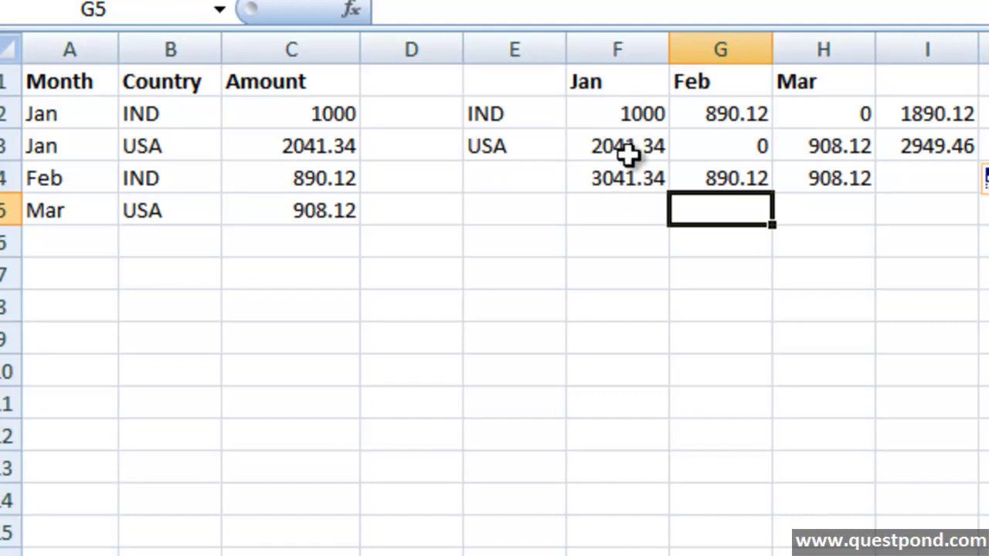
left_click(628, 177)
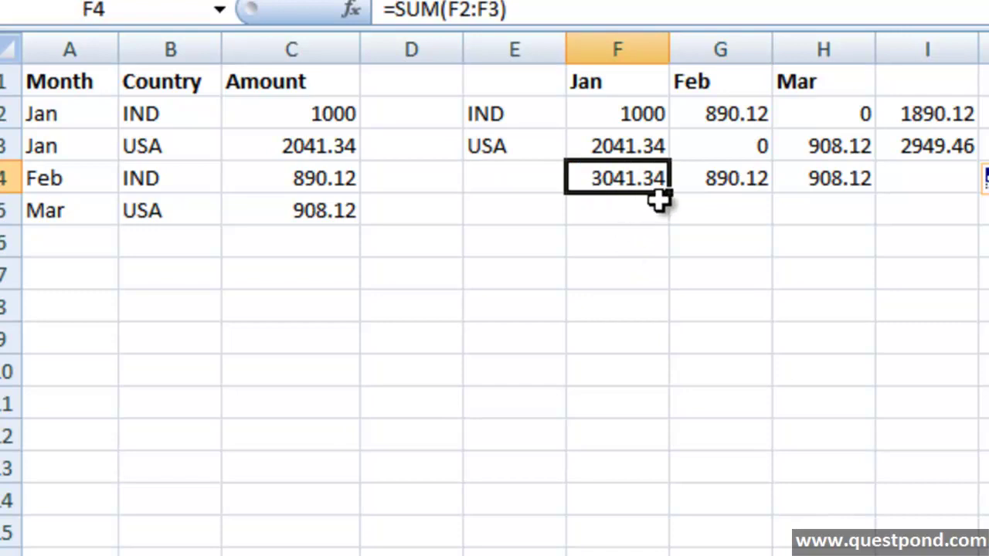
left_click(743, 176)
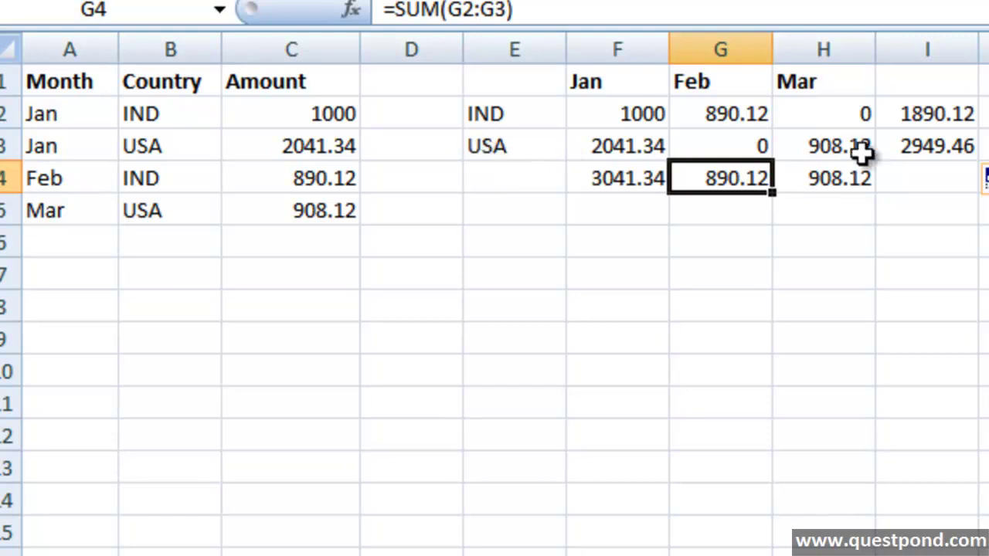
left_click(934, 152)
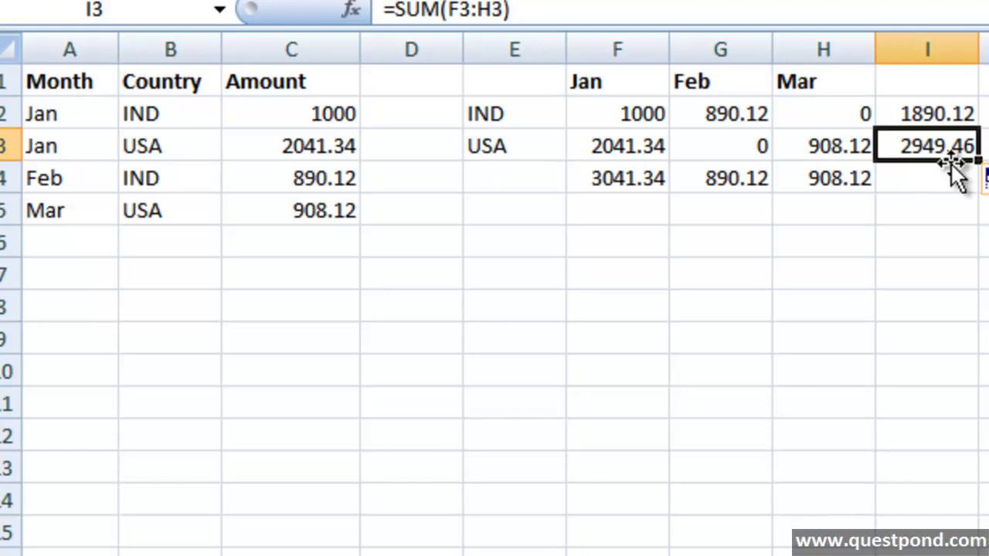
left_click_drag(68, 110, 342, 216)
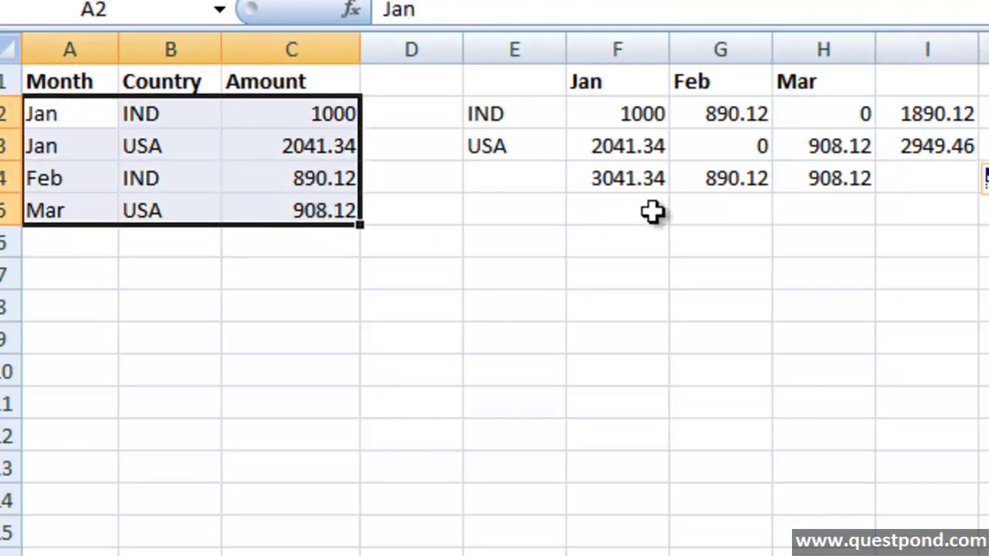
left_click(651, 209)
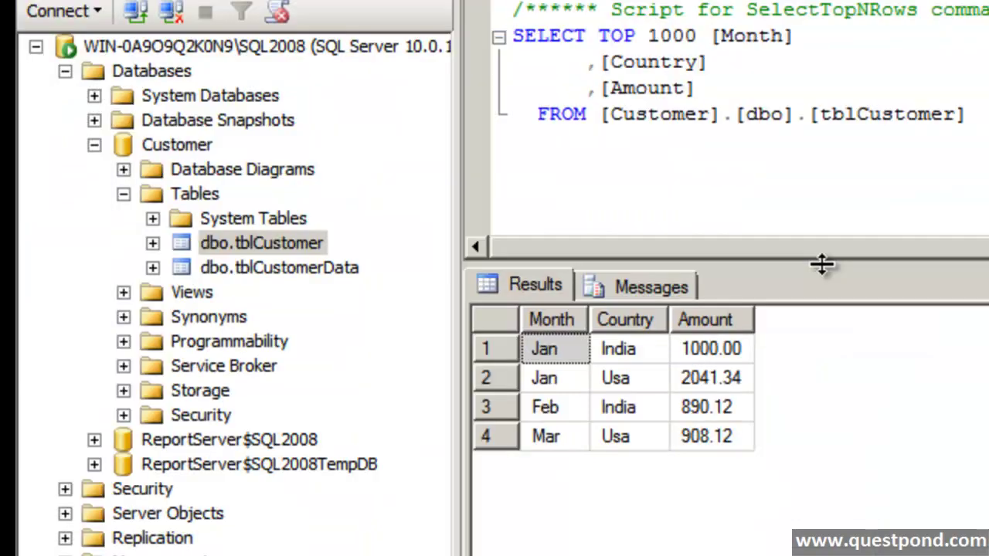
left_click_drag(821, 263, 825, 203)
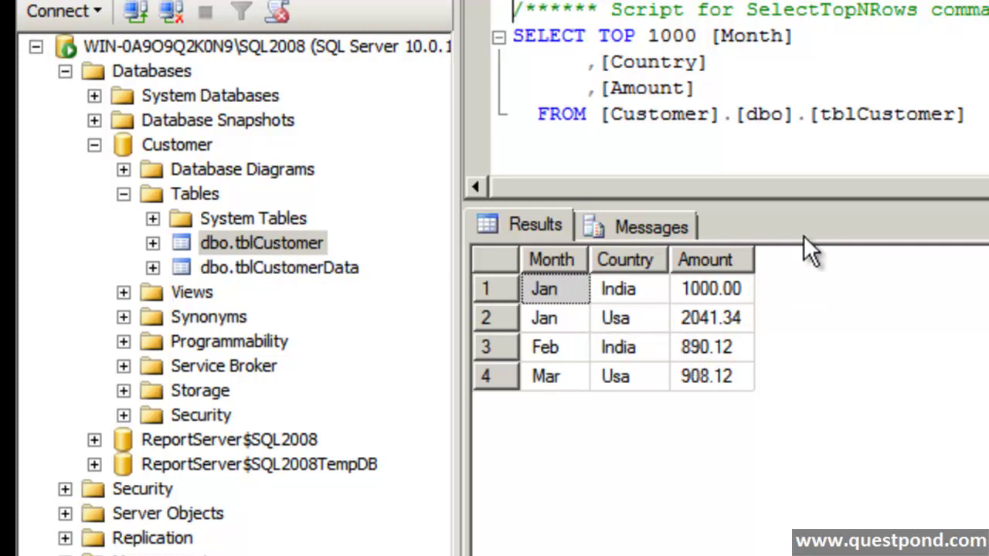
left_click_drag(810, 202, 809, 242)
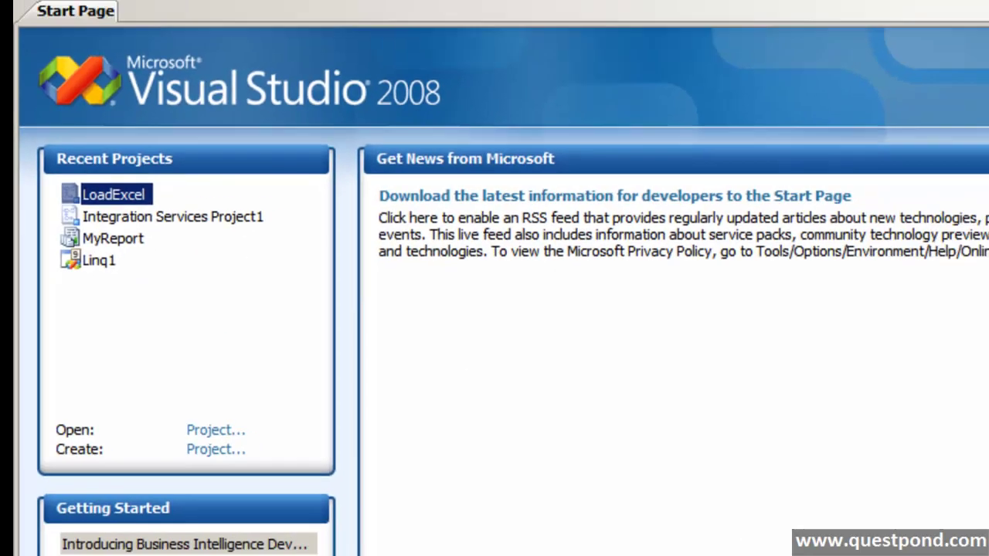
Step: Create a Report Server Project Wizard project named MatrixSales
left_click(32, 29)
mouse_move(213, 51)
left_click(275, 56)
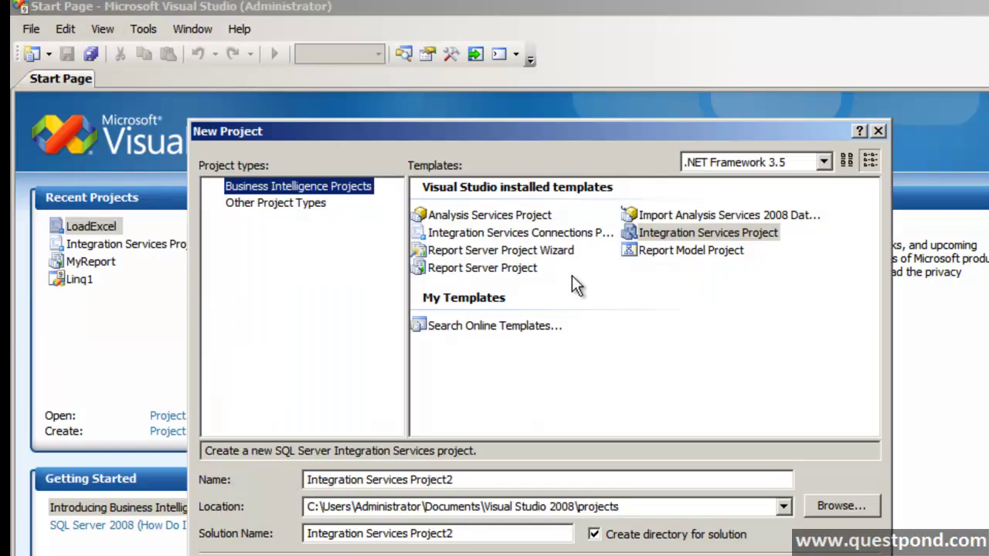
left_click(494, 248)
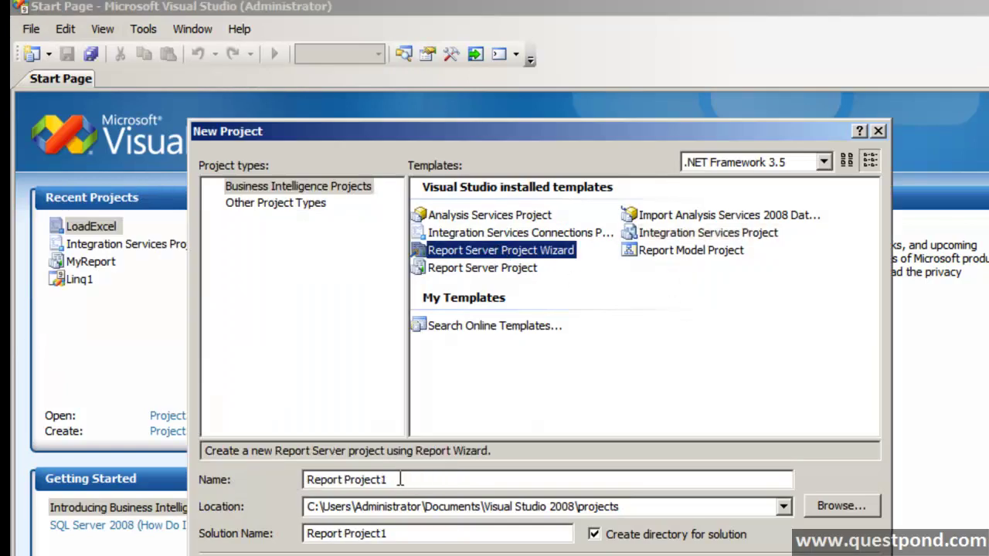
left_click(373, 480)
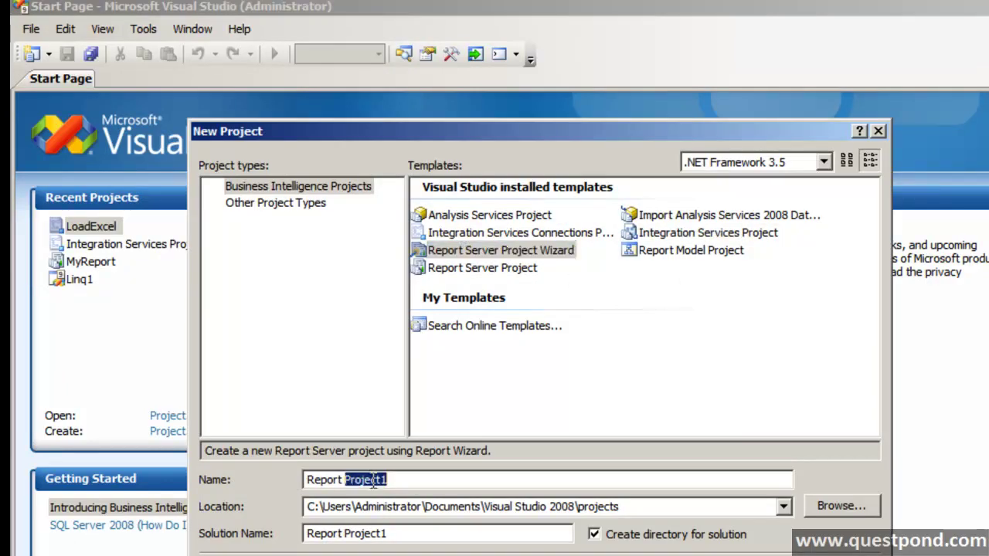
double_click(373, 480)
left_click(423, 480)
left_click_drag(423, 480, 308, 480)
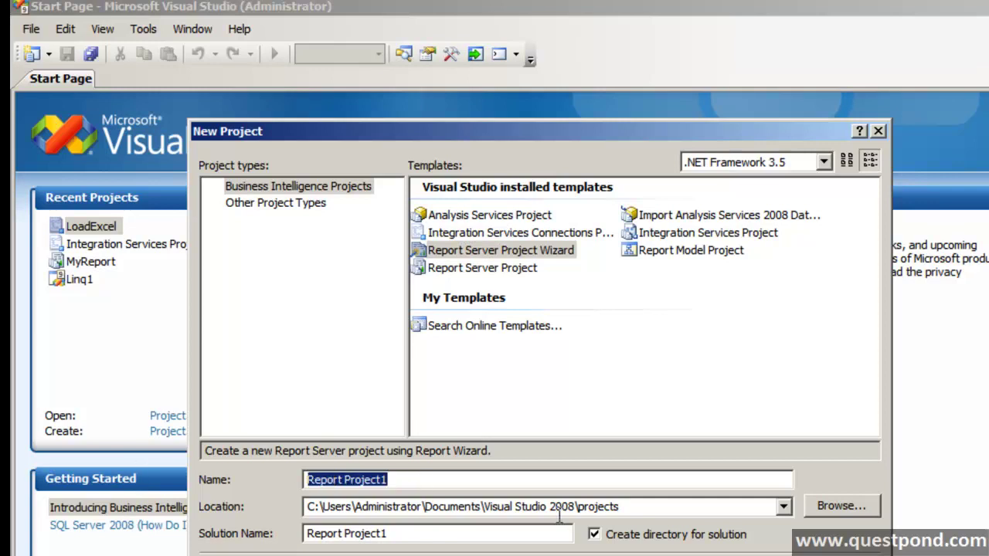
type("Mat")
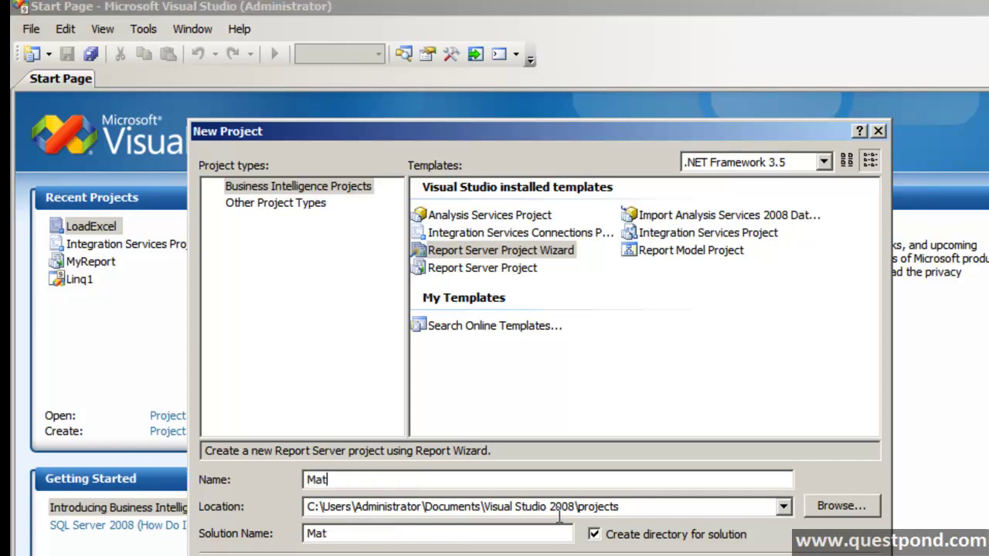
type("rixCustome")
key("BackSpace")
key("BackSpace")
key("BackSpace")
key("BackSpace")
key("BackSpace")
key("BackSpace")
key("BackSpace")
type("Sales")
key("Return")
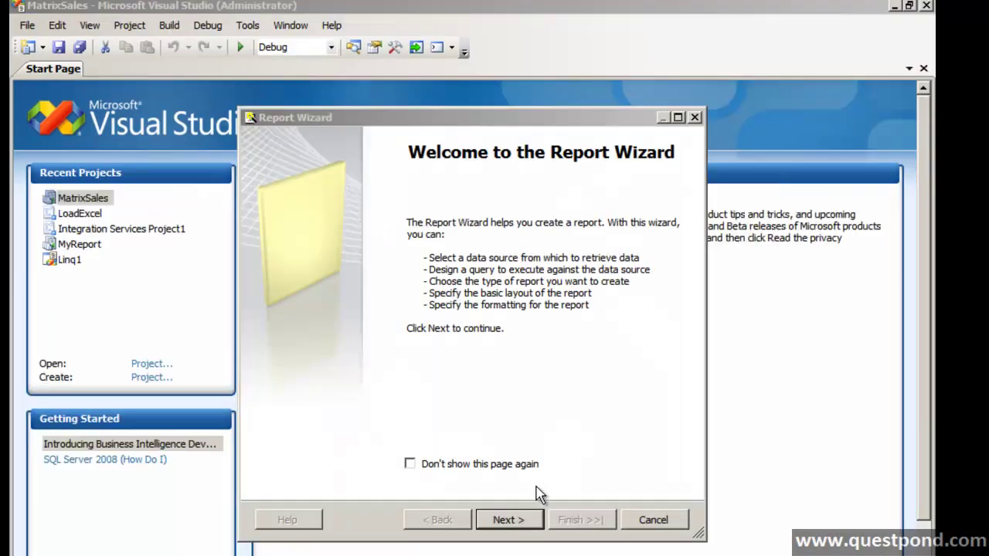
Step: Point the new data source at the SQL2008 server's Customer database, test the connection and continue
left_click(507, 522)
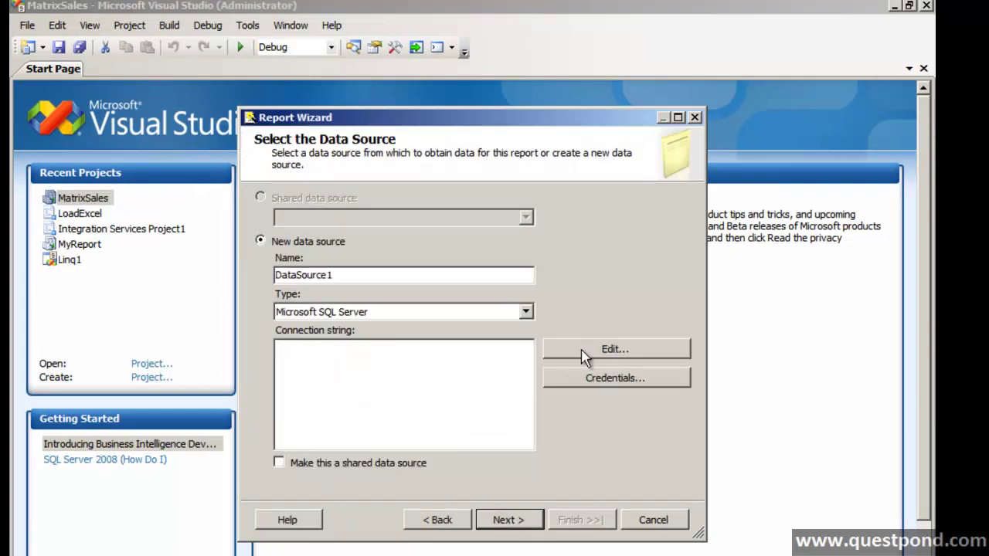
left_click(584, 357)
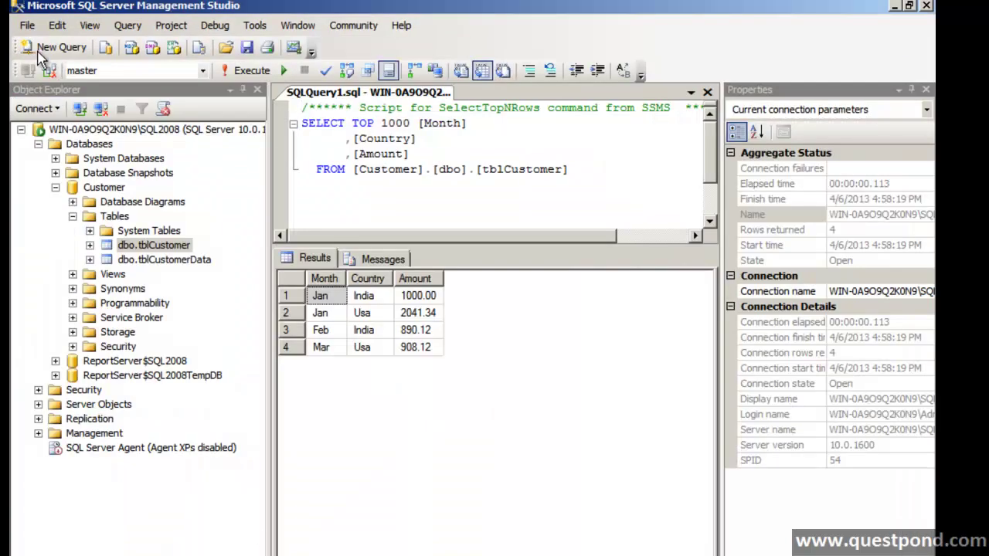
left_click(27, 25)
left_click(73, 42)
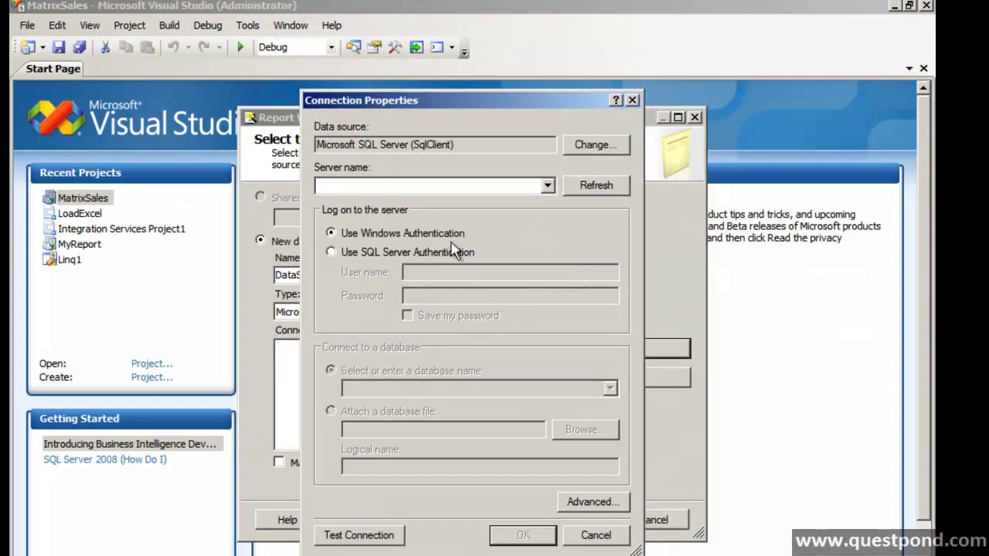
type("WIN-0A9O9Q2K0N9\\SQL2008")
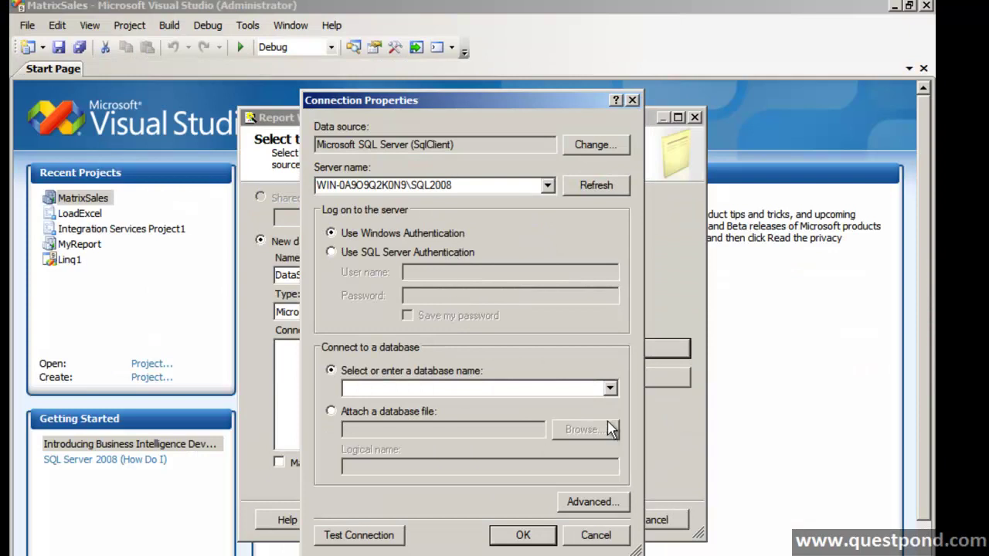
left_click(610, 388)
left_click(475, 410)
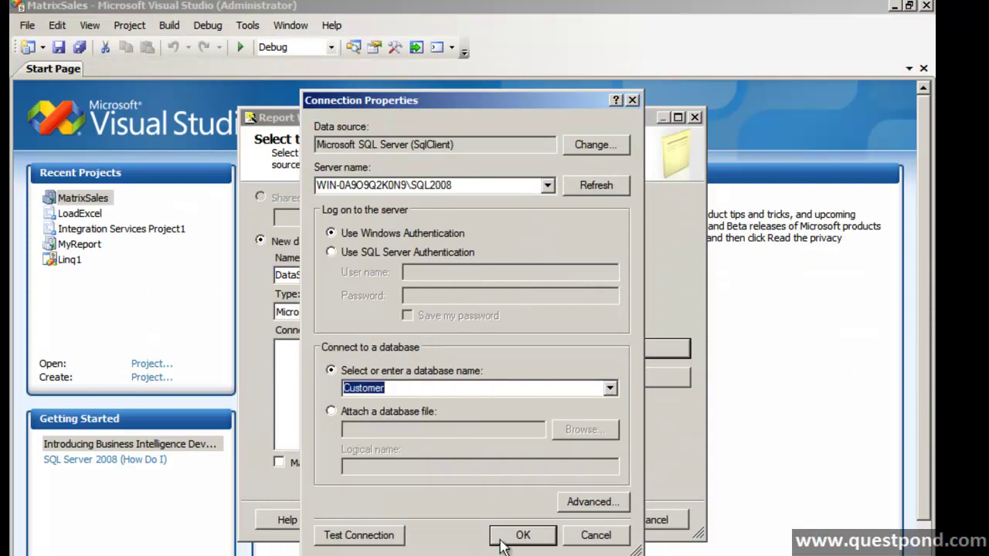
left_click(390, 539)
left_click(525, 389)
left_click(523, 534)
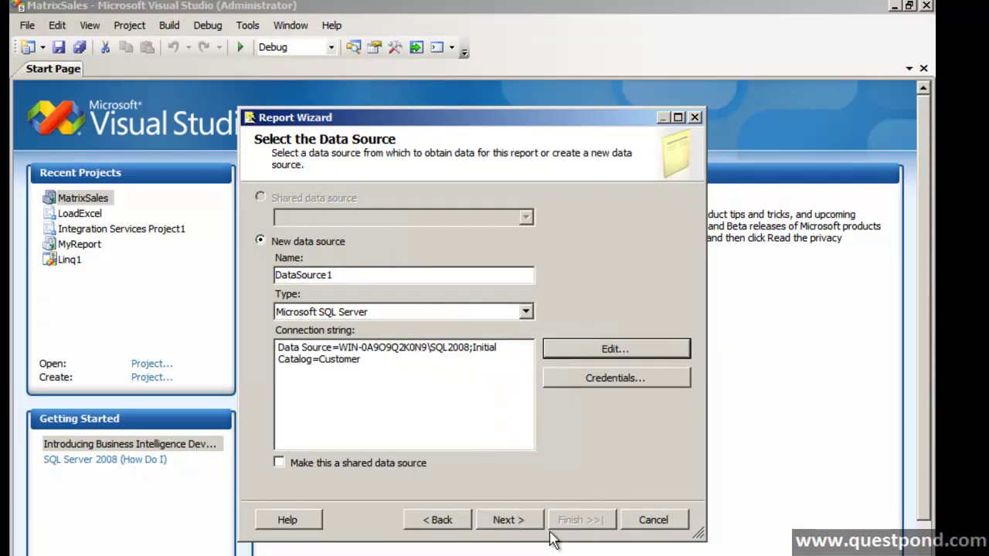
left_click(528, 525)
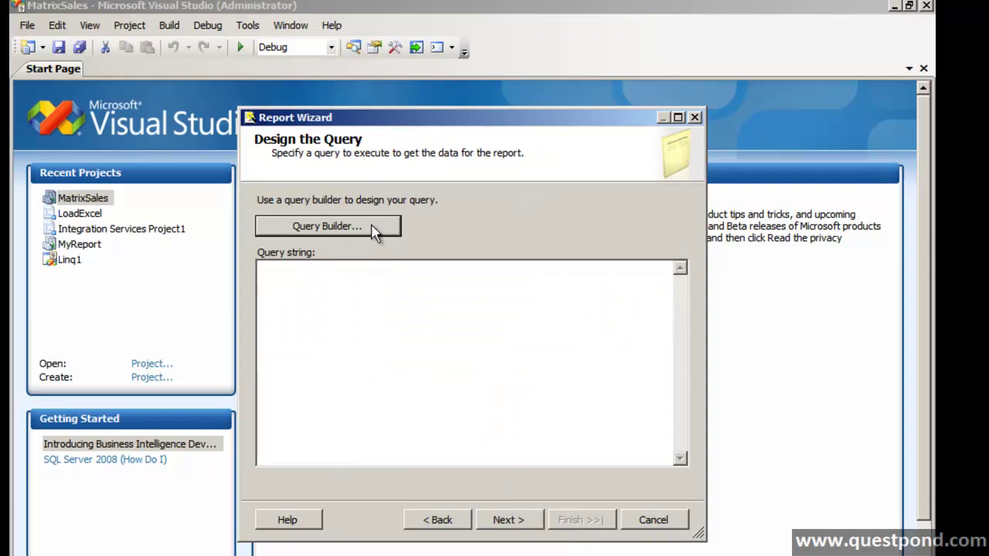
Step: Build SELECT Month, Country, Amount FROM tblCustomer in the Query Builder
left_click(363, 230)
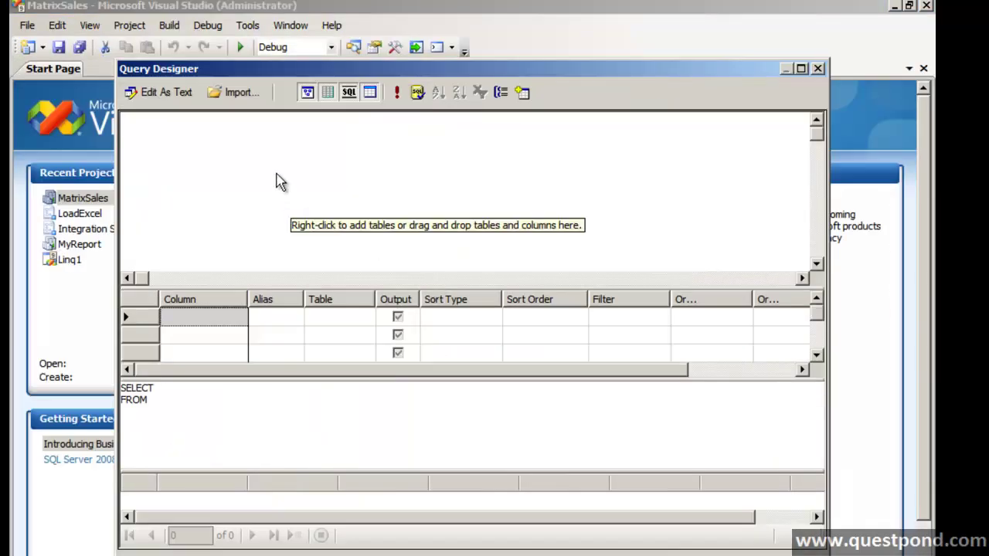
right_click(278, 177)
left_click(317, 260)
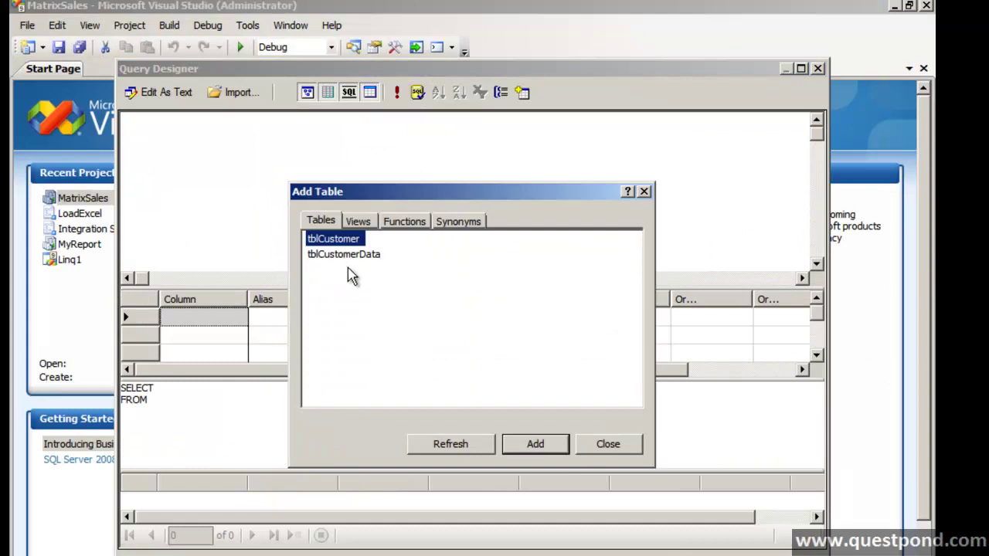
left_click(535, 444)
left_click(609, 450)
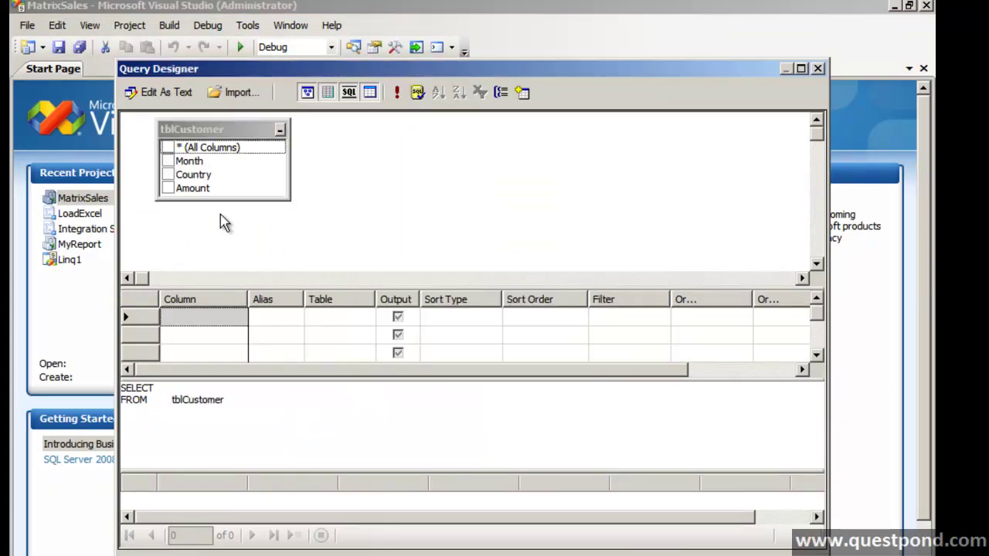
left_click(168, 160)
left_click(168, 175)
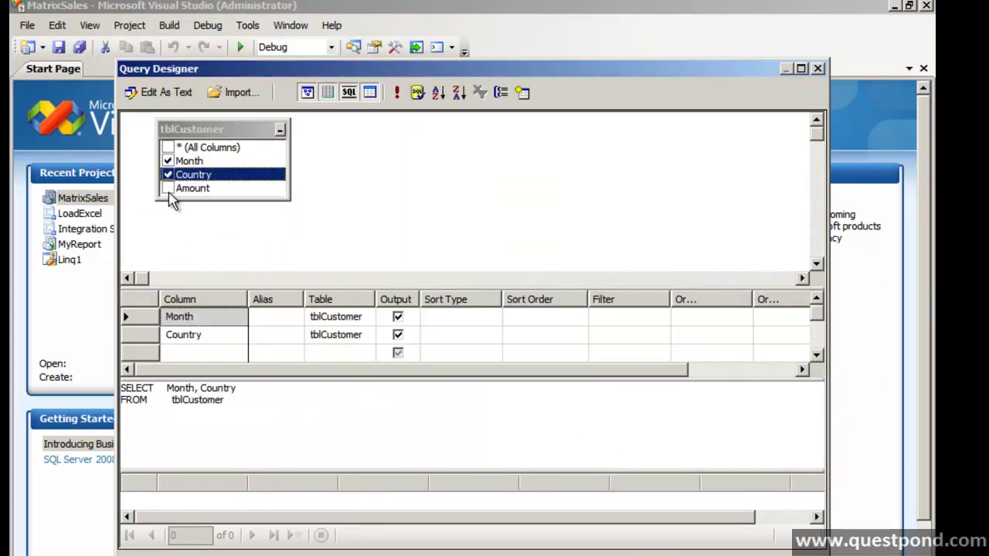
left_click(168, 188)
key("Return")
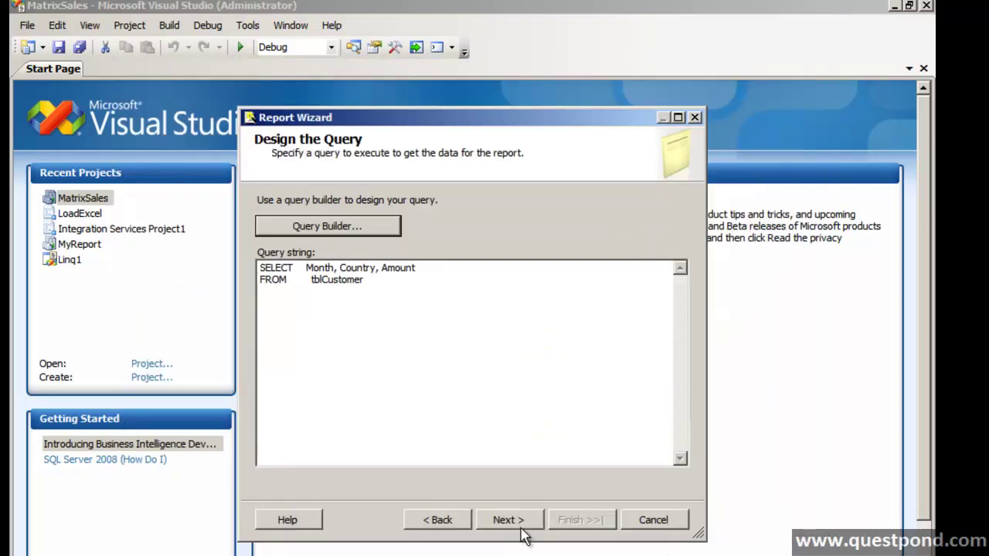
Step: Choose Matrix as the report type
left_click(516, 527)
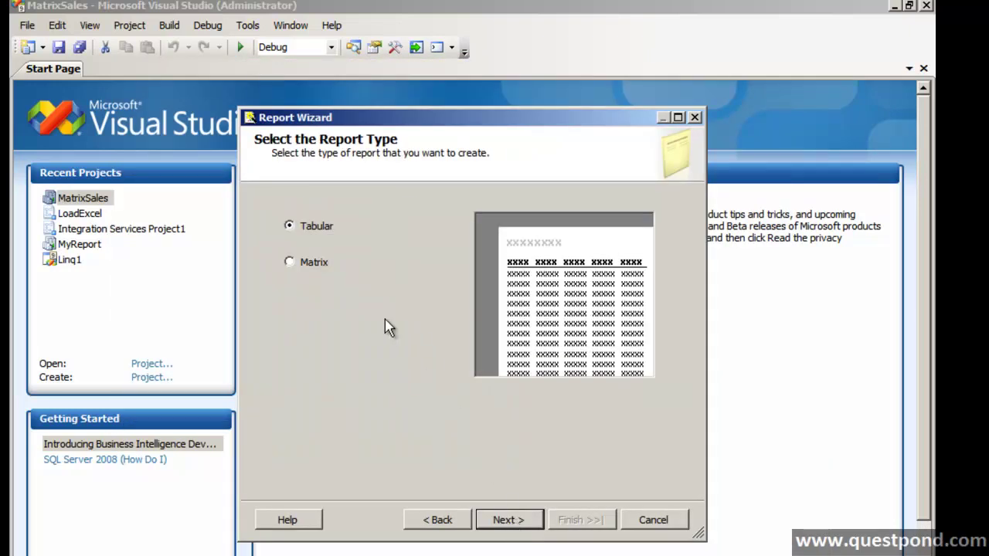
left_click(305, 271)
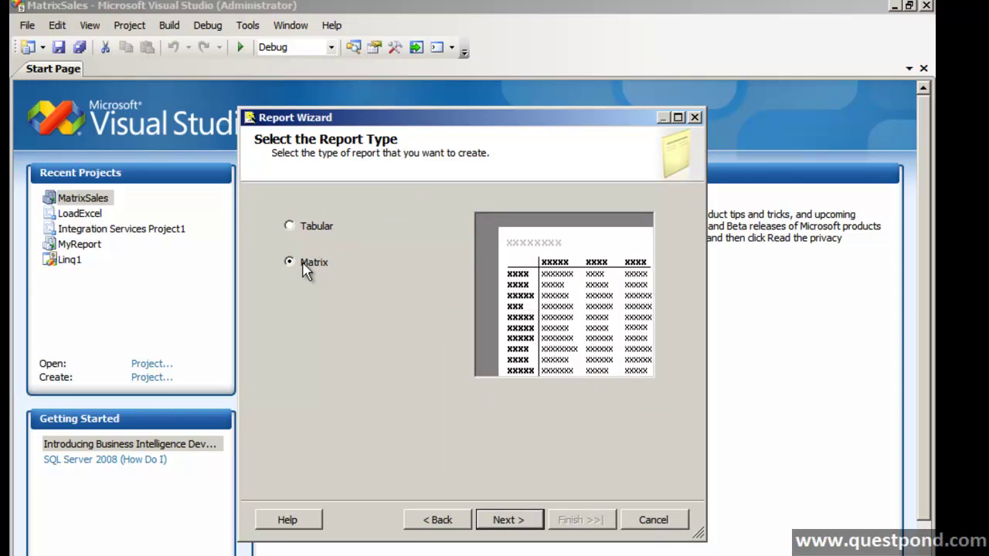
left_click(297, 226)
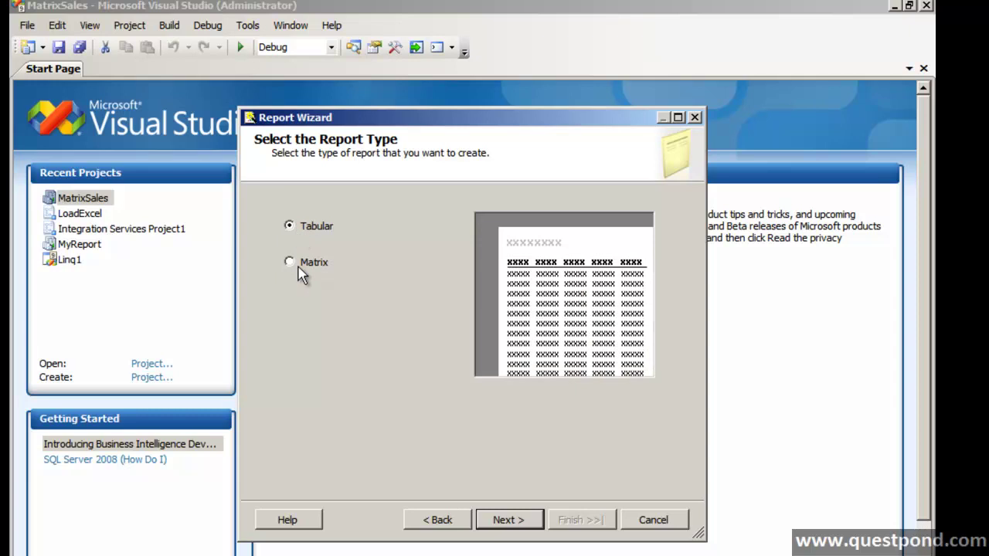
left_click(298, 266)
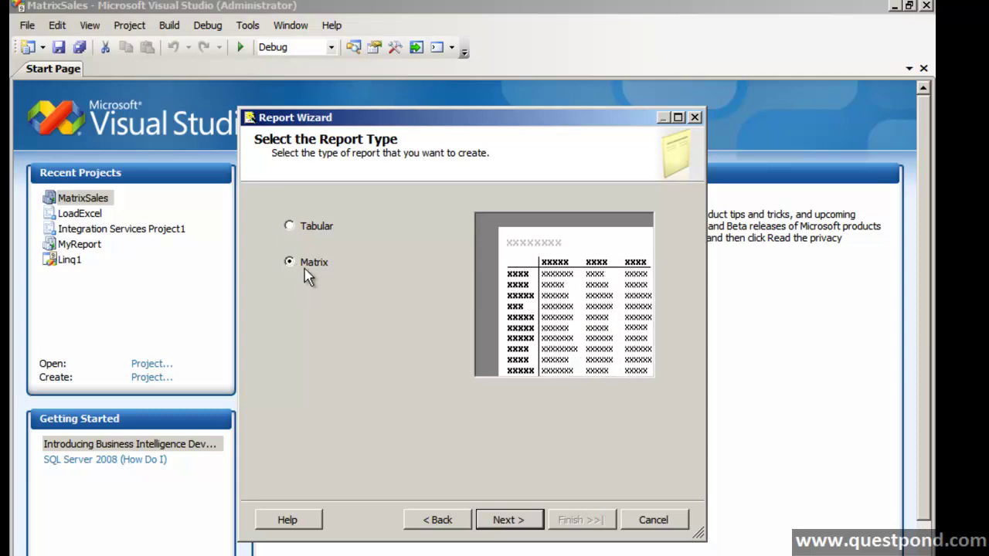
left_click(506, 519)
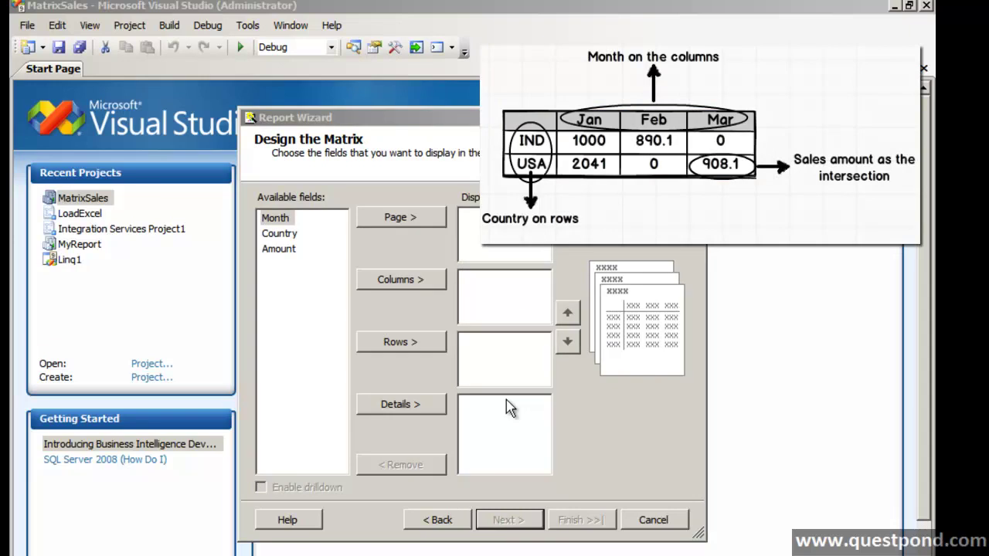
Step: Assign Month to Columns, Country to Rows and Amount to Details
left_click(273, 218)
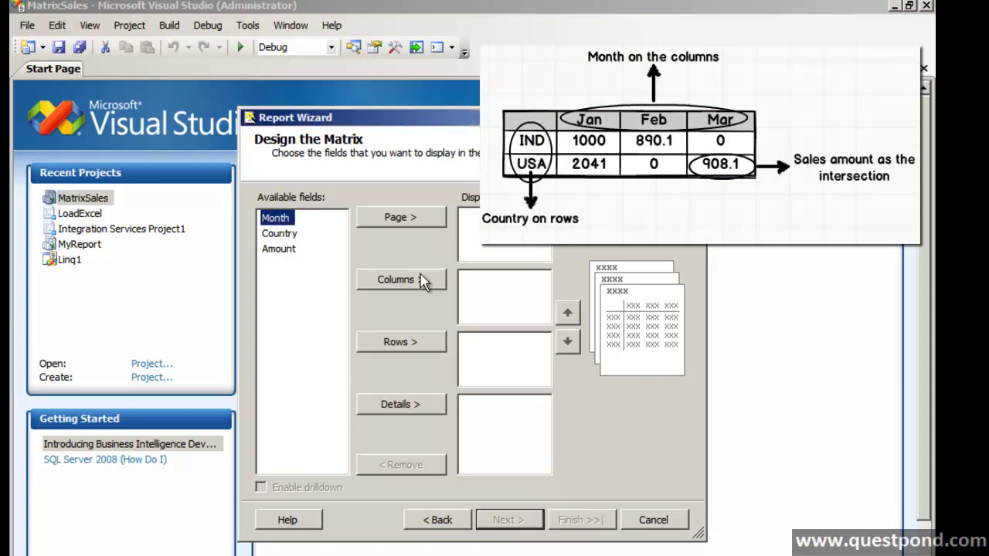
left_click(278, 235)
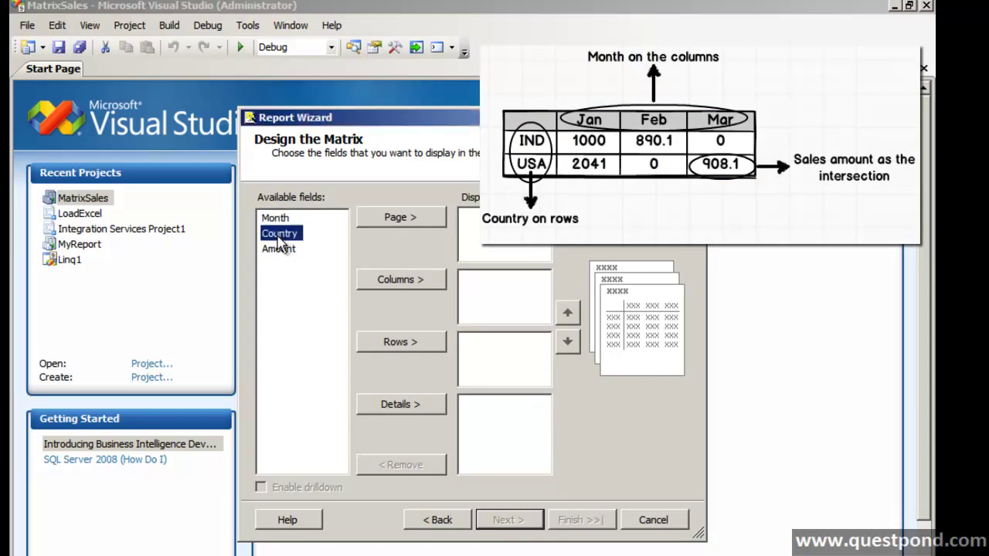
left_click(278, 250)
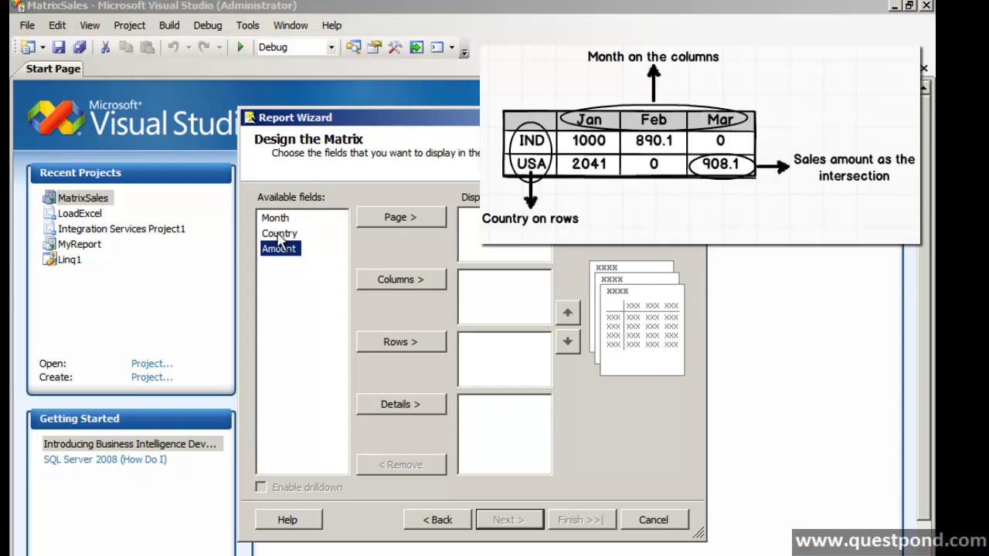
left_click(275, 219)
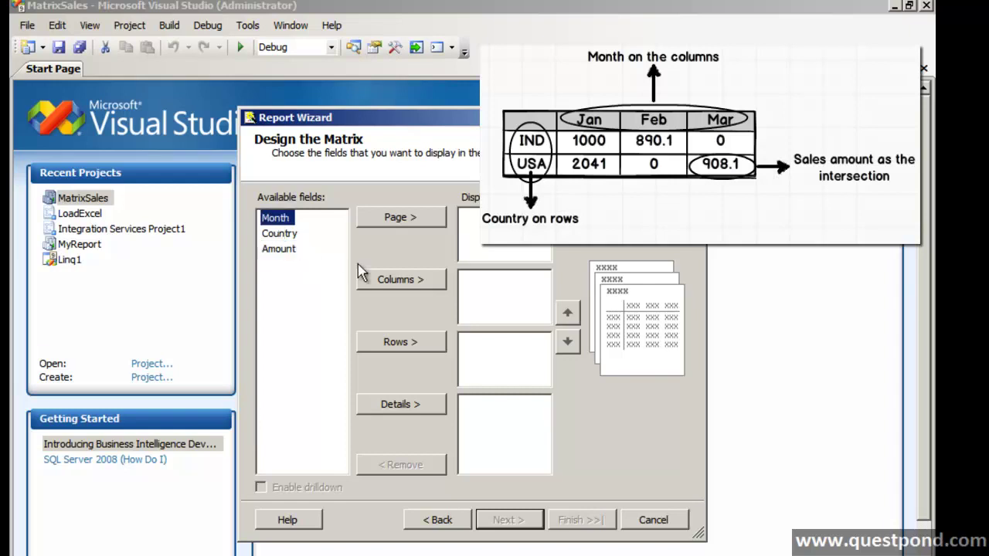
left_click(406, 285)
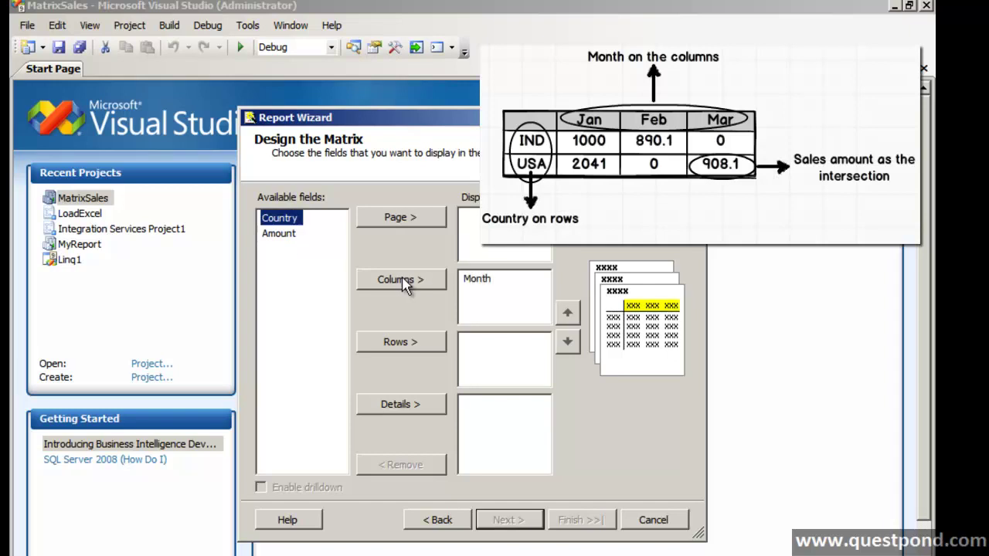
left_click(414, 343)
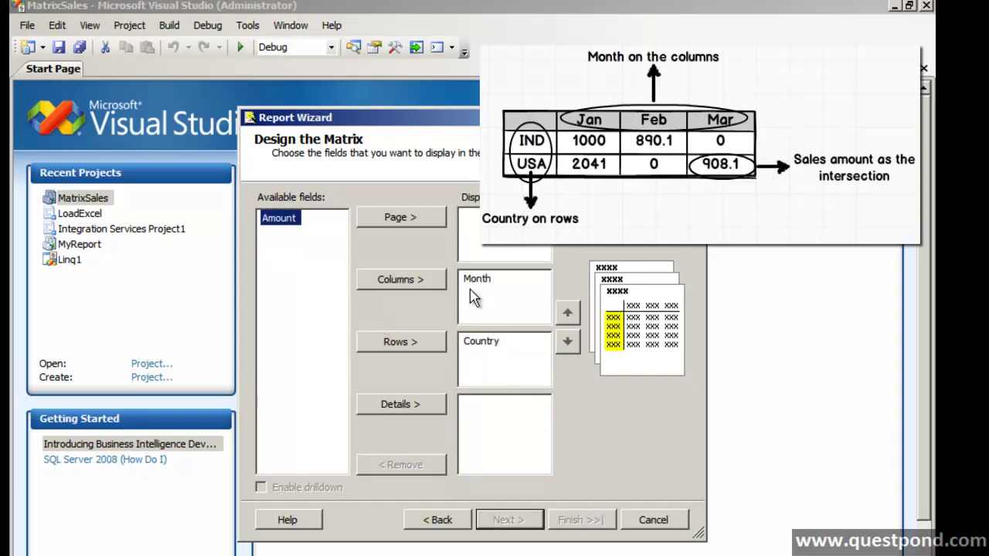
left_click(409, 407)
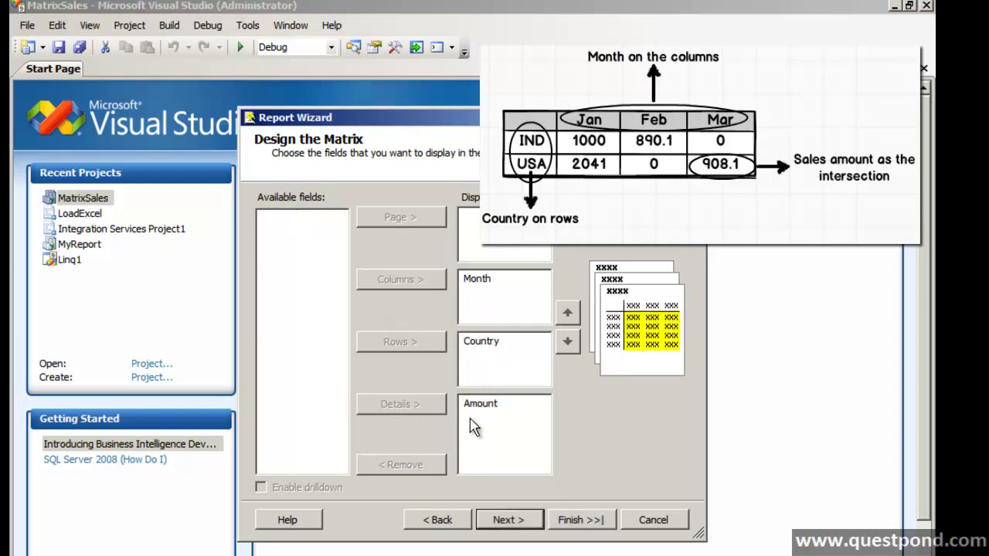
left_click(507, 521)
Step: Apply the Corporate matrix style and finish the wizard to create Report1
left_click(300, 252)
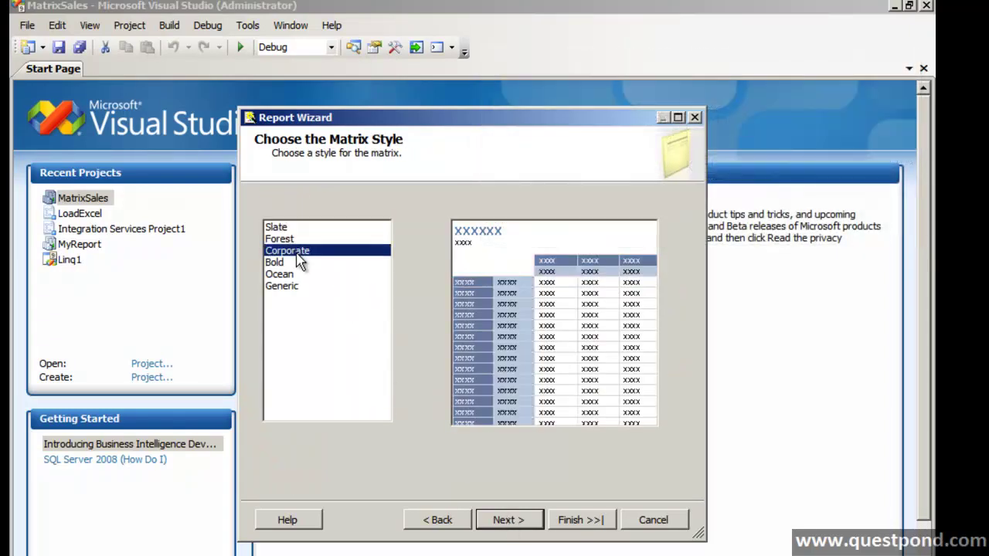
left_click(276, 263)
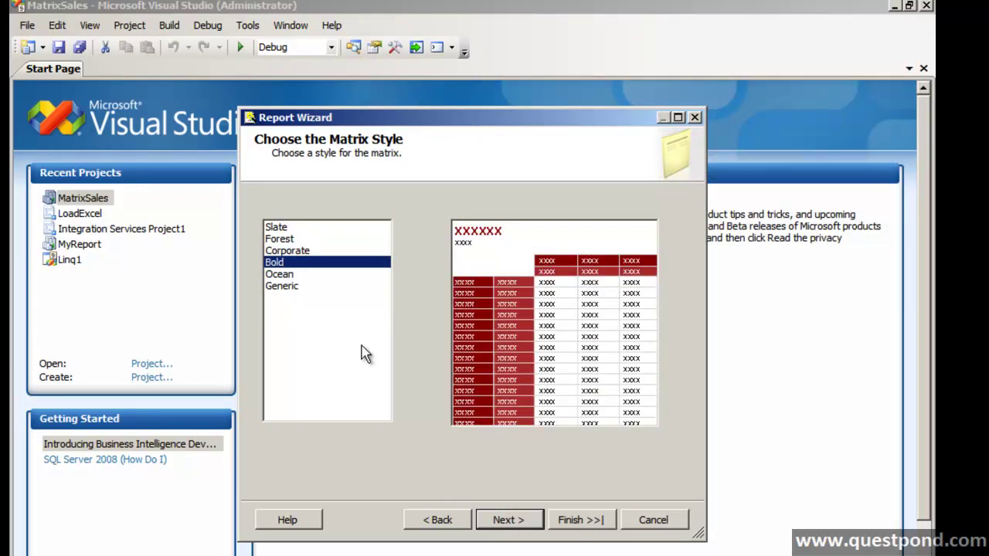
left_click(306, 252)
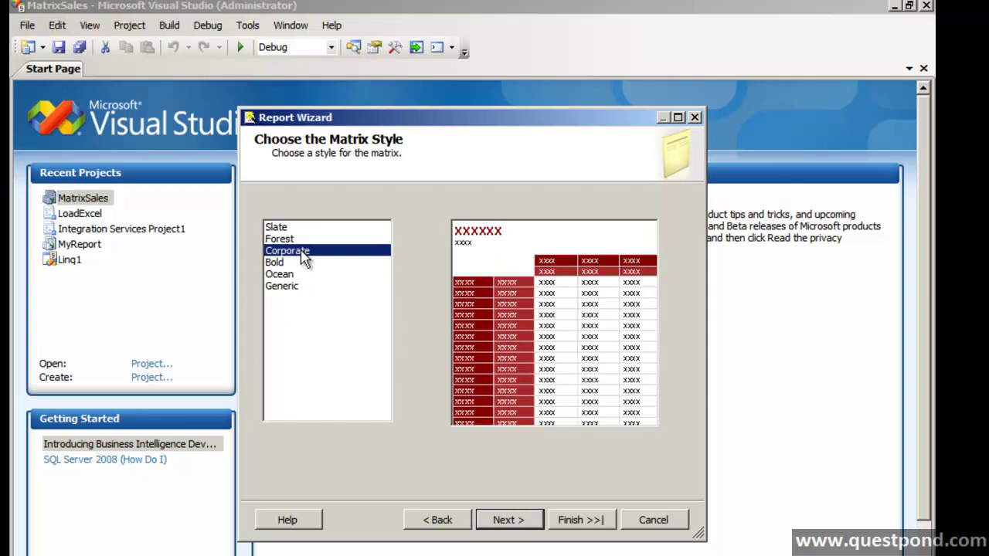
left_click(506, 525)
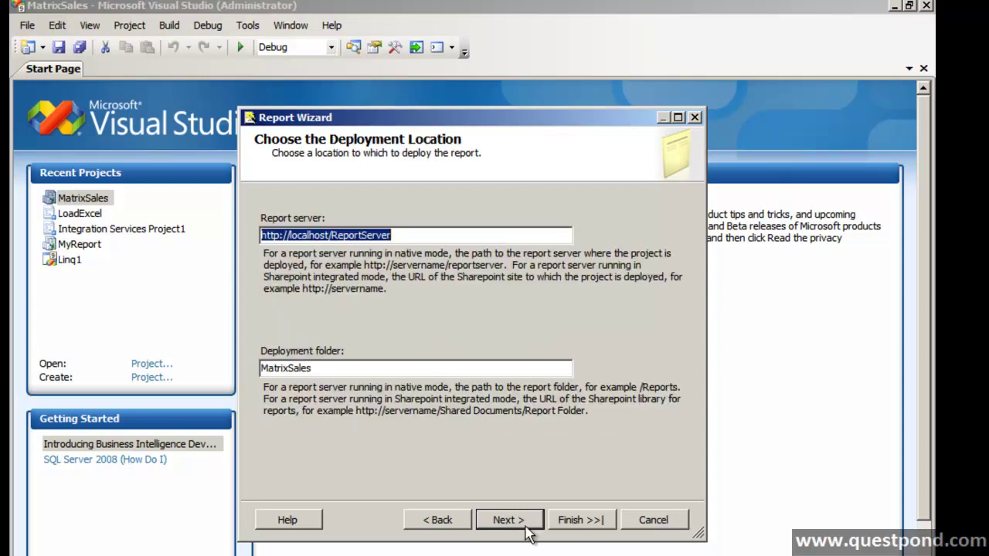
left_click(573, 526)
left_click(582, 522)
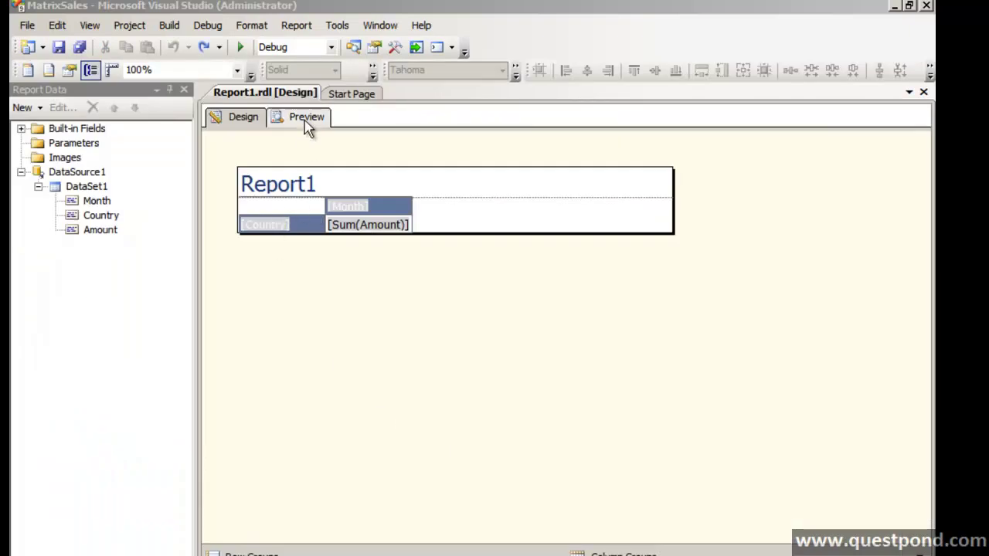
Step: Preview Report1's India and Usa monthly amounts, then return to Design
left_click(305, 122)
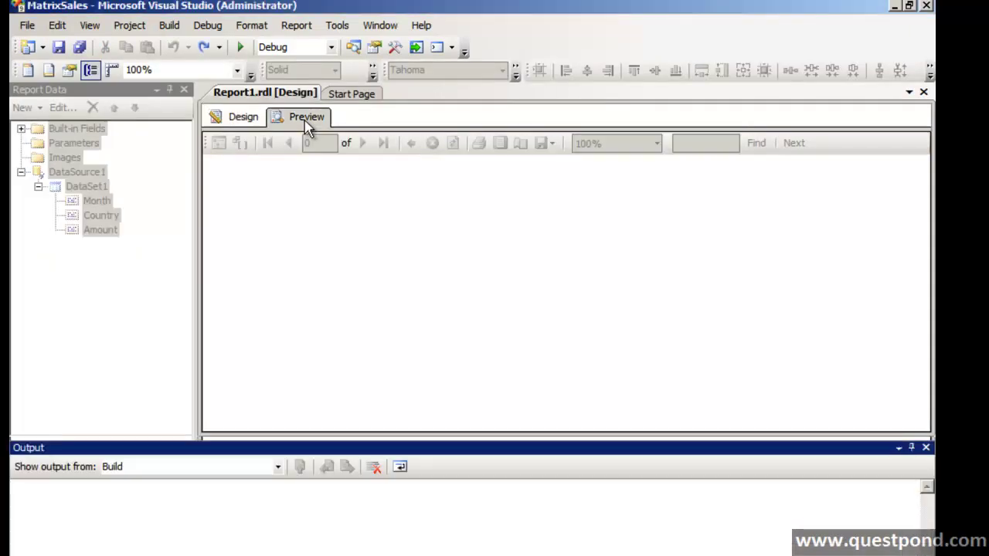
left_click(925, 448)
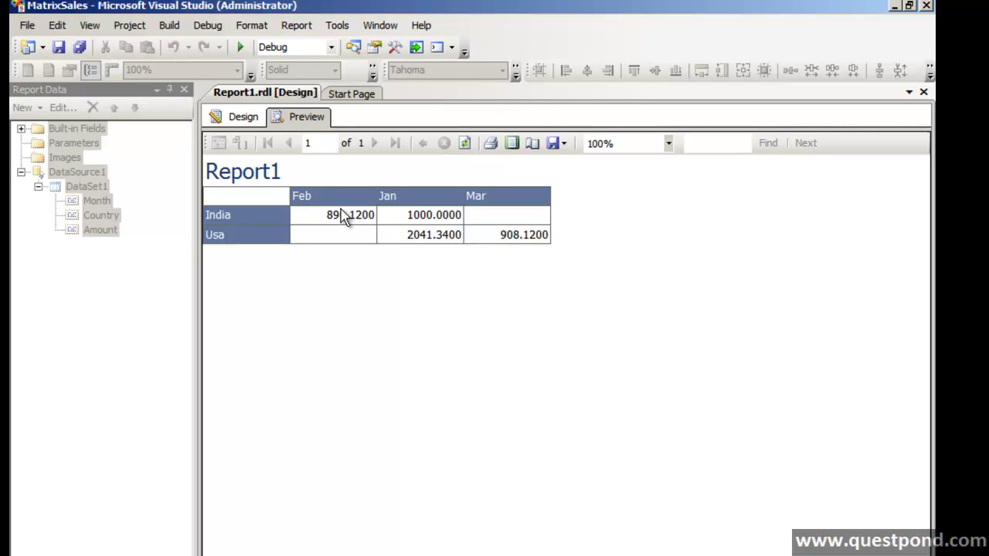
left_click(241, 117)
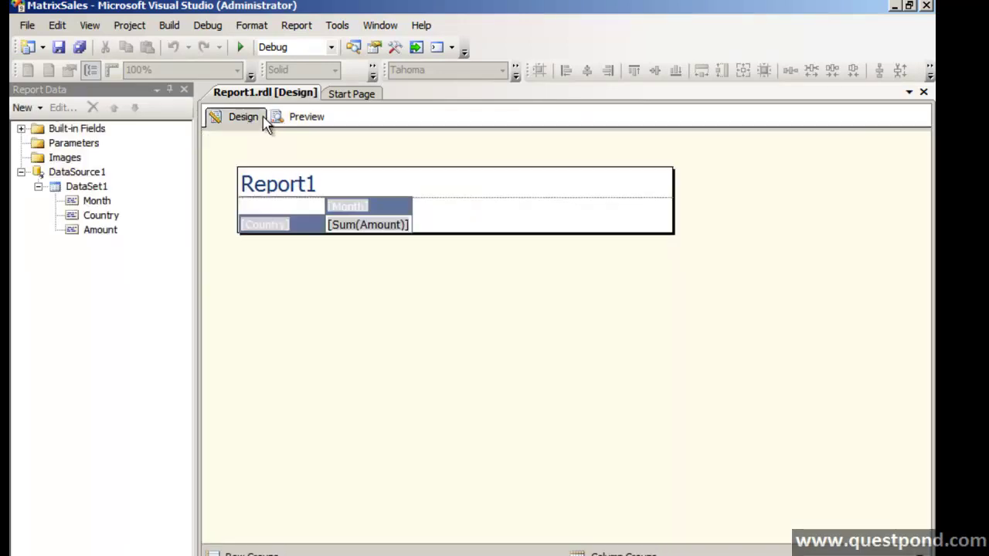
Step: Show Solution Explorer and bring up the Reports folder's context menu
left_click(90, 25)
left_click(143, 131)
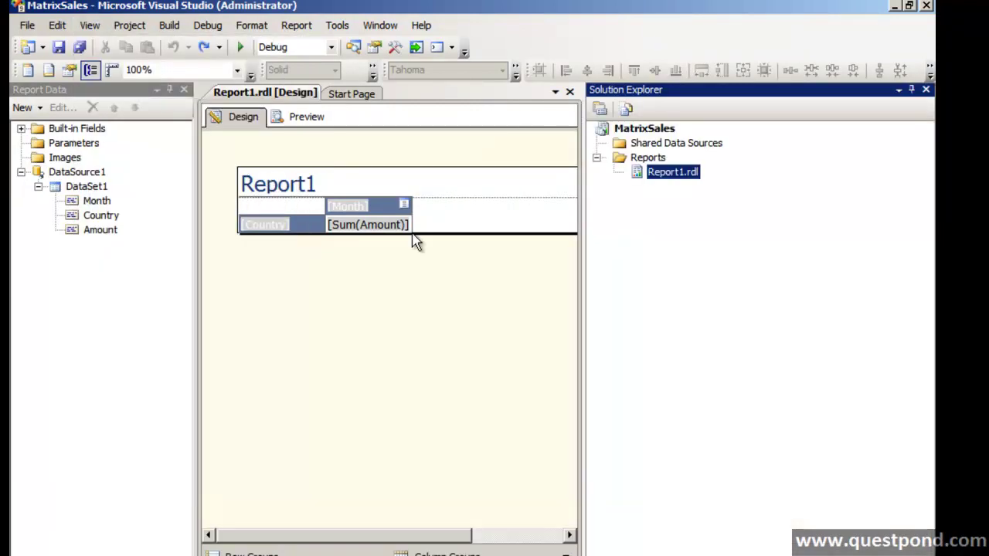
left_click(664, 173)
right_click(654, 159)
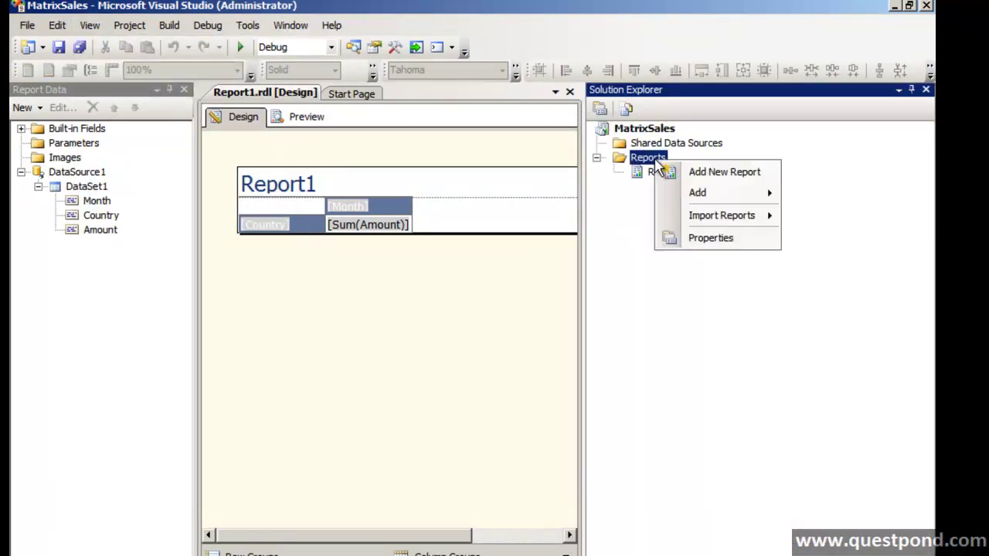
Step: Cancel the Report Wizard and add a blank Report item named Report2.rdl instead
left_click(691, 180)
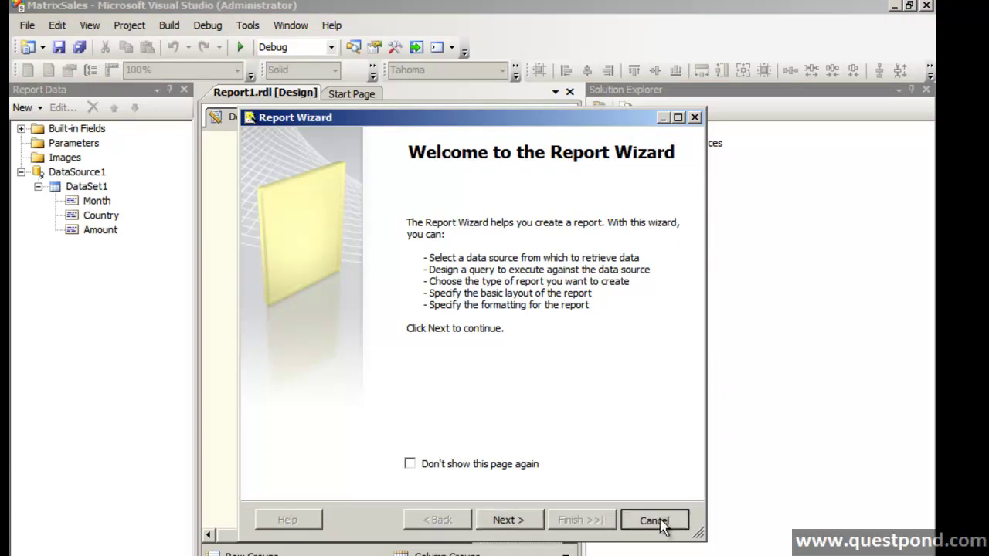
left_click(658, 524)
right_click(650, 159)
mouse_move(692, 190)
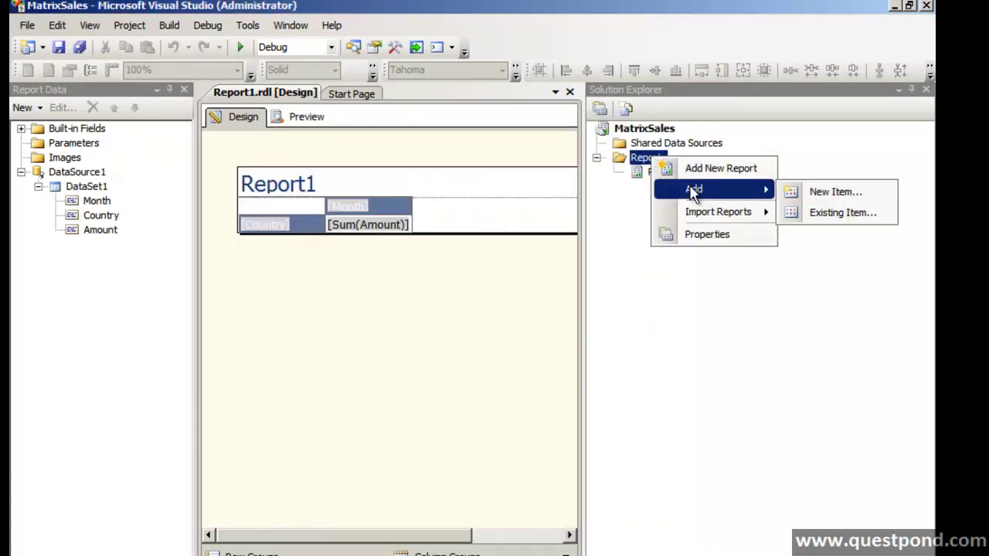
left_click(823, 193)
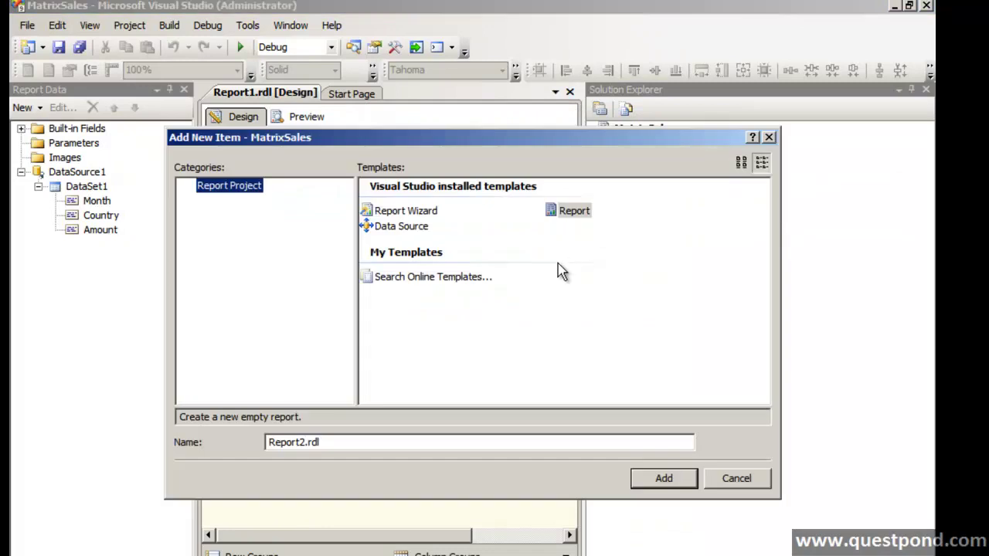
left_click(435, 212)
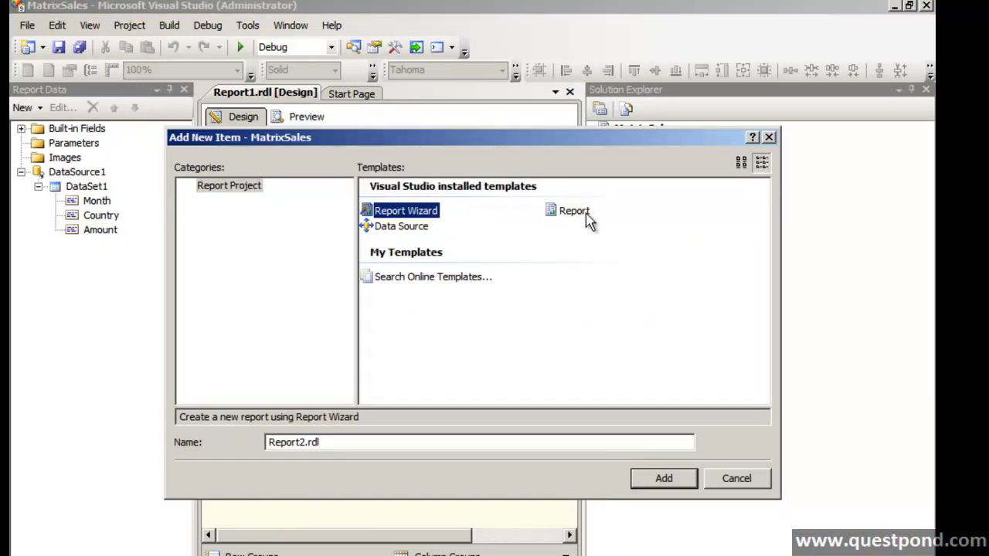
left_click(585, 217)
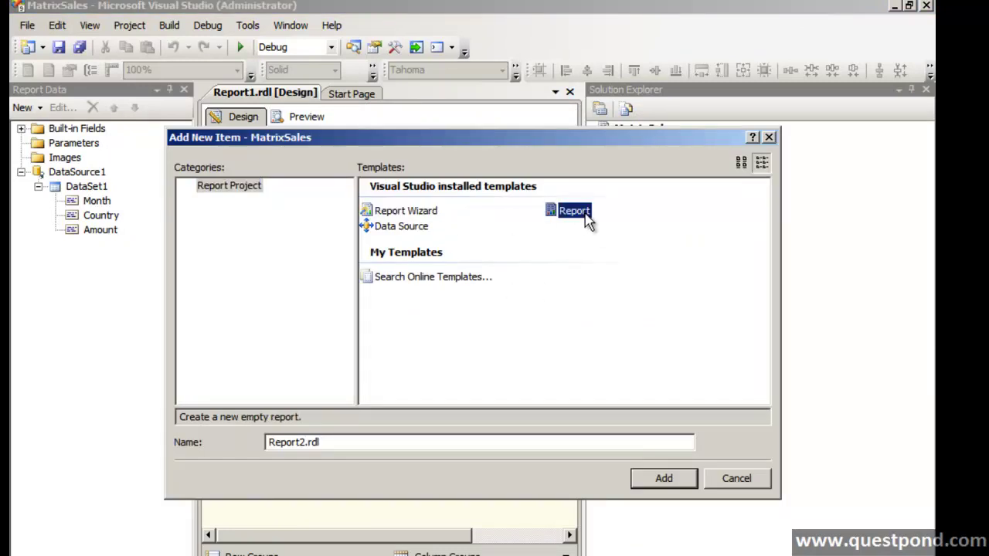
left_click(662, 478)
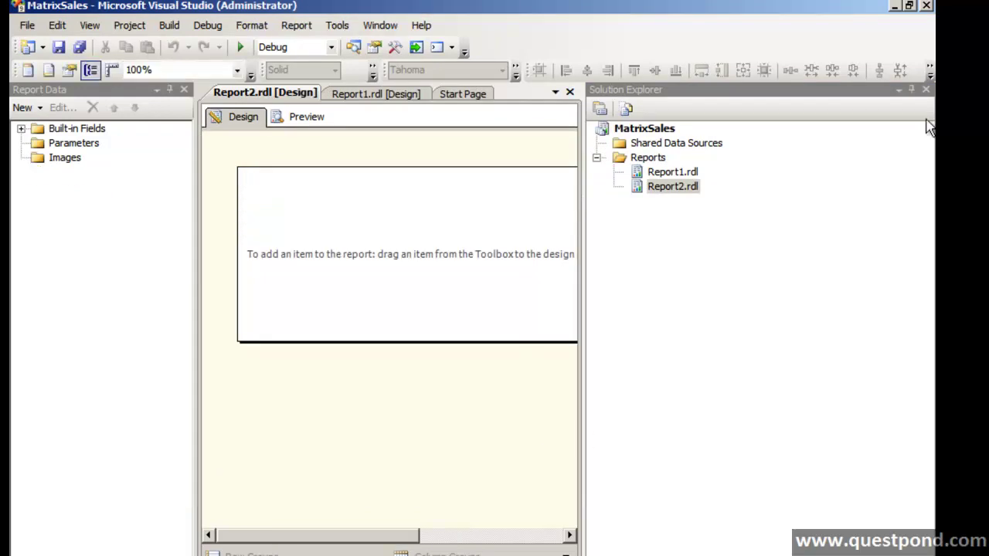
Step: Preview Report1's India and Usa matrix again, then switch to the empty Report2.rdl design
left_click(927, 90)
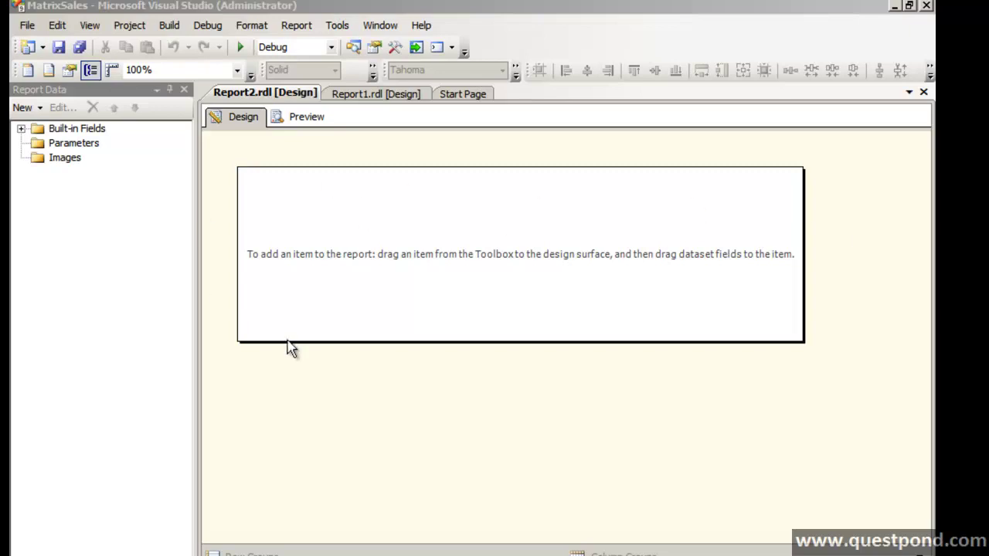
left_click(392, 105)
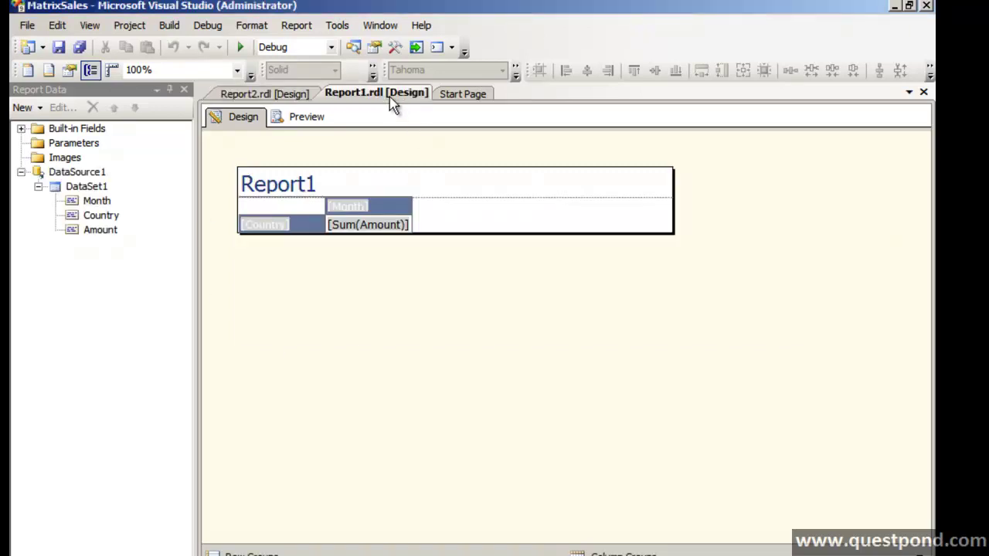
left_click(307, 117)
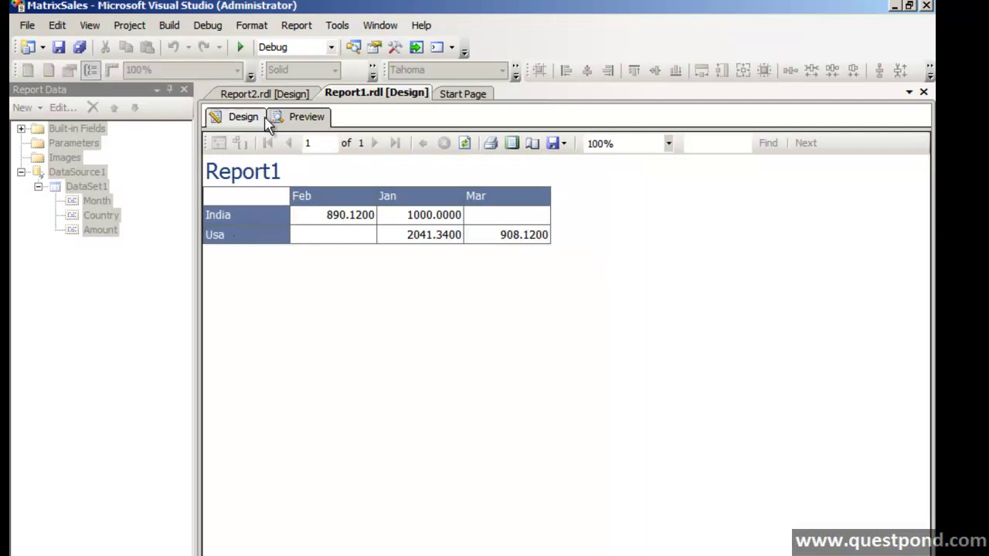
left_click(260, 95)
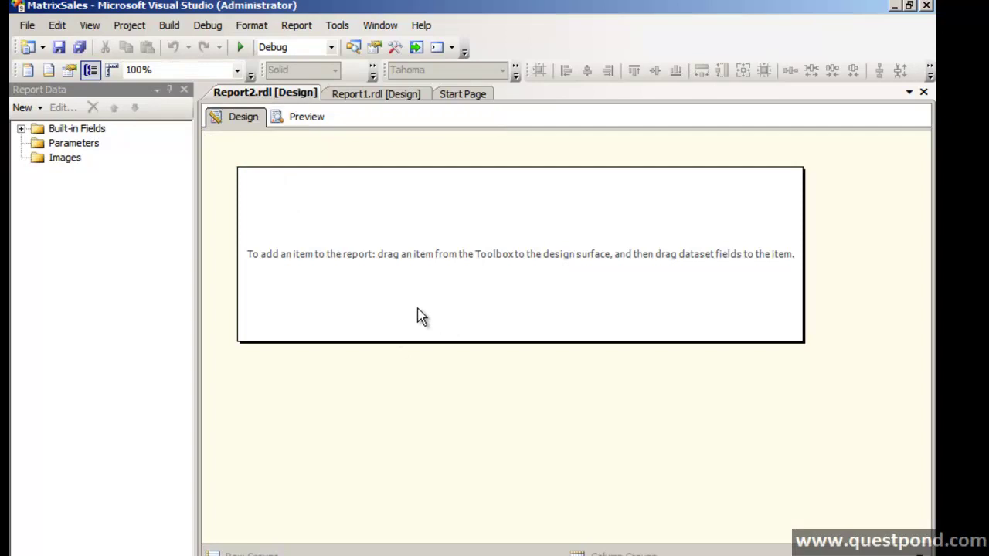
Step: Show the Toolbox and drop a Matrix report item onto the Report2 body
left_click(81, 30)
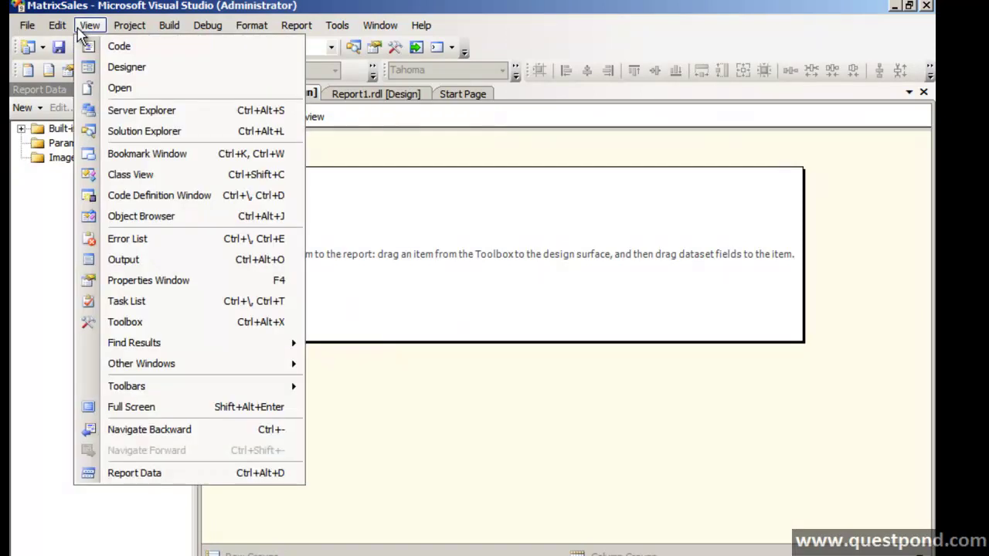
left_click(103, 327)
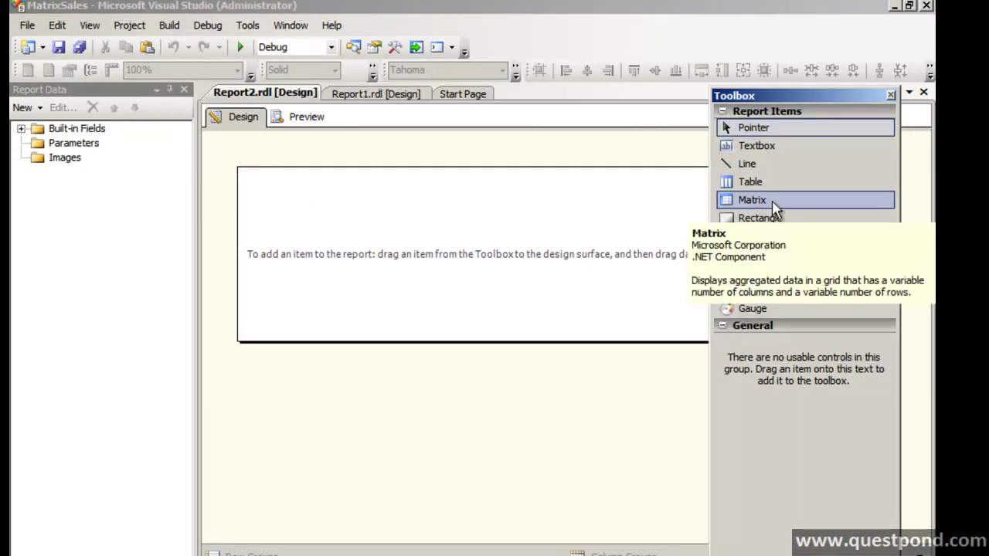
left_click_drag(773, 205, 562, 228)
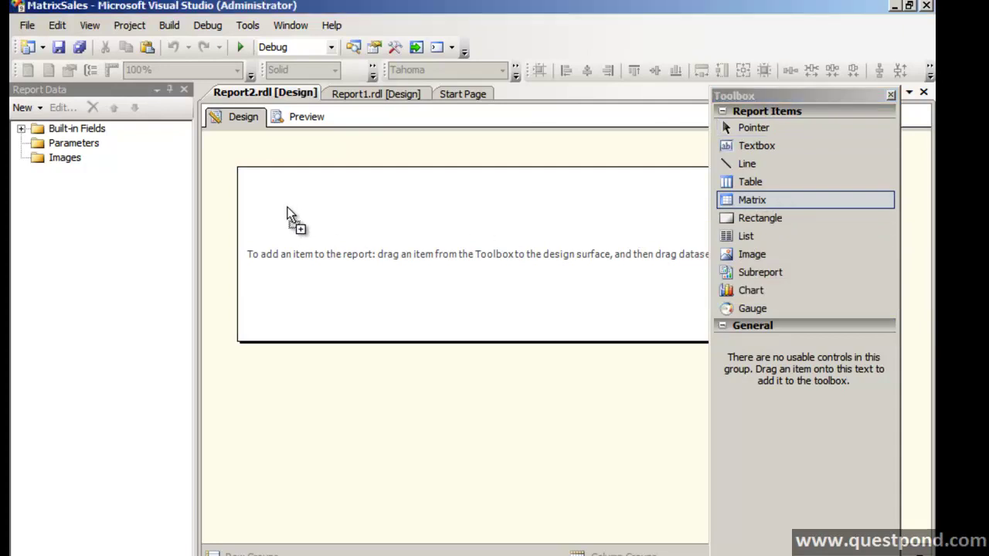
left_click_drag(288, 216, 286, 215)
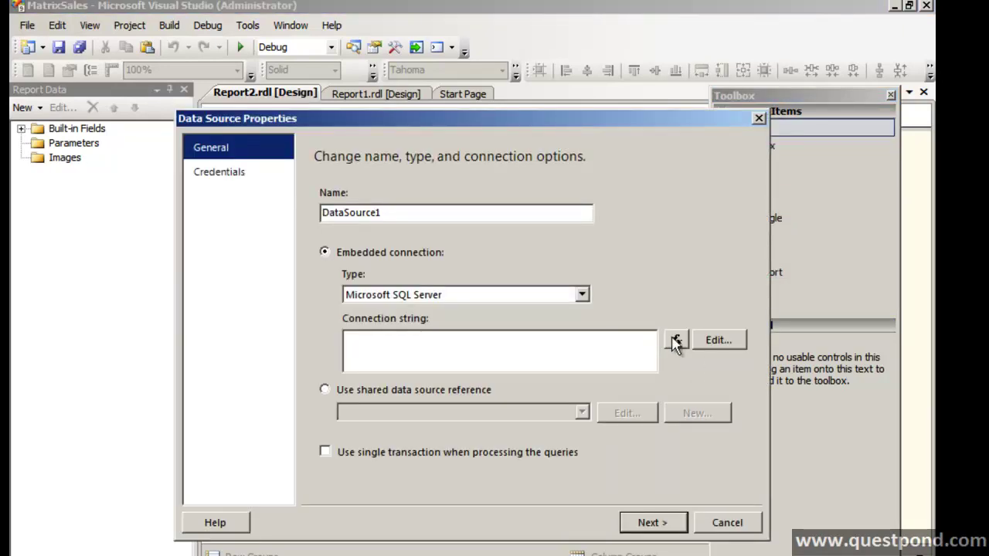
Step: Connect DataSource1 to the Customer database using the server name copied from Management Studio
left_click(705, 340)
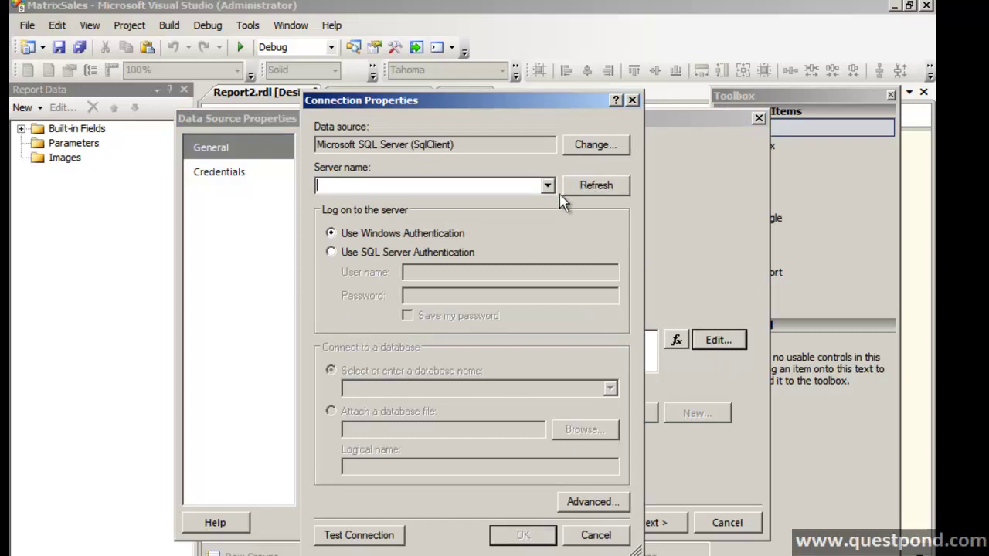
key("Escape")
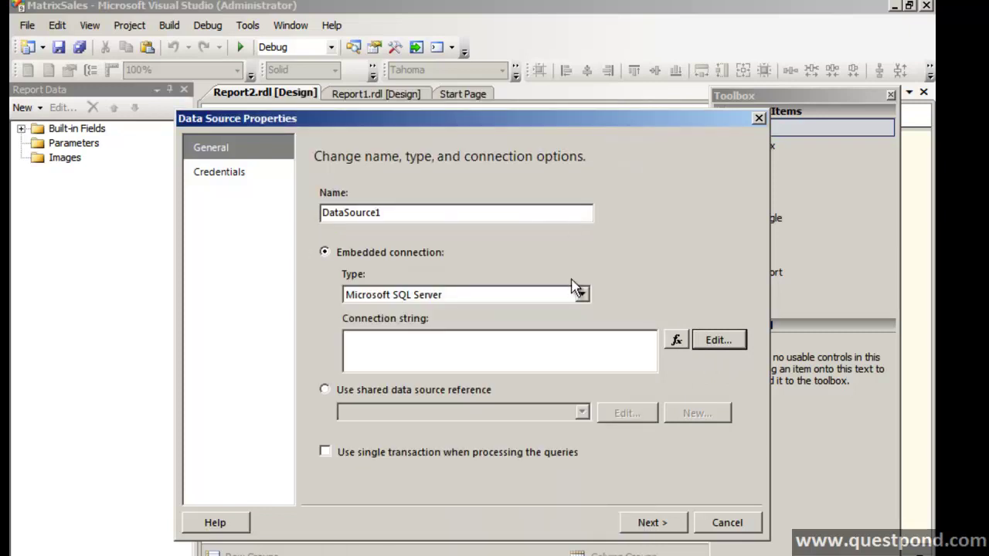
left_click(703, 341)
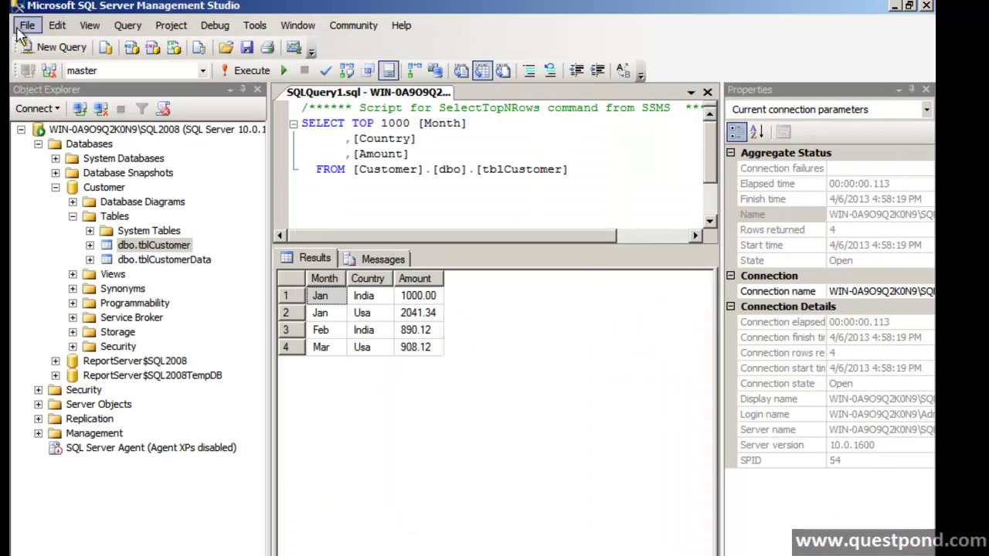
left_click(27, 25)
left_click(54, 42)
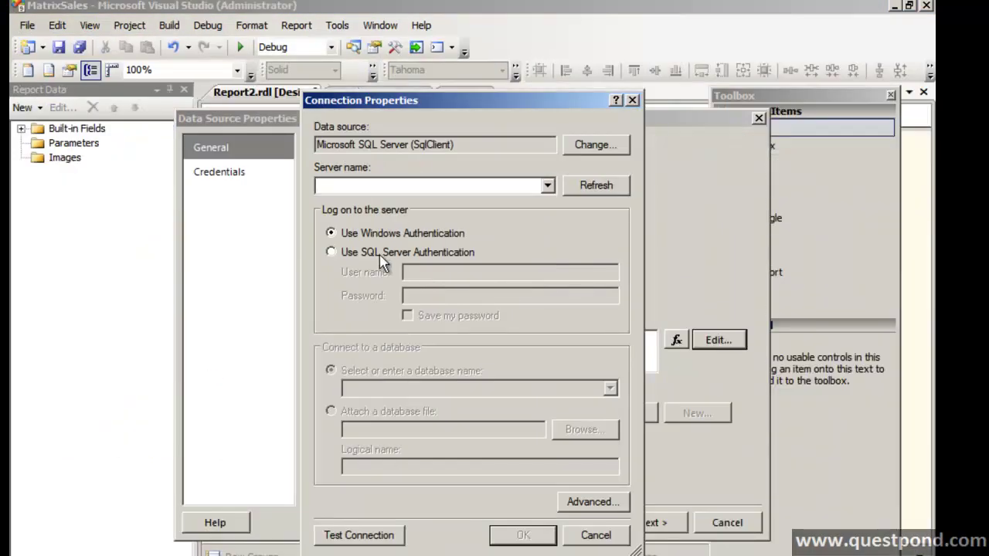
type("WIN-0A9O9Q2K0N9\\SQL2008")
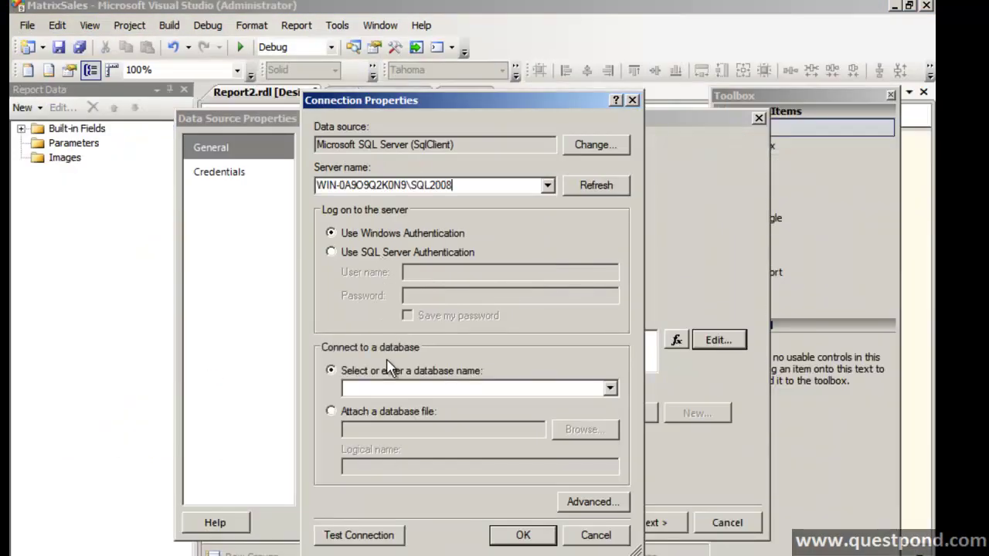
left_click(610, 388)
left_click(427, 406)
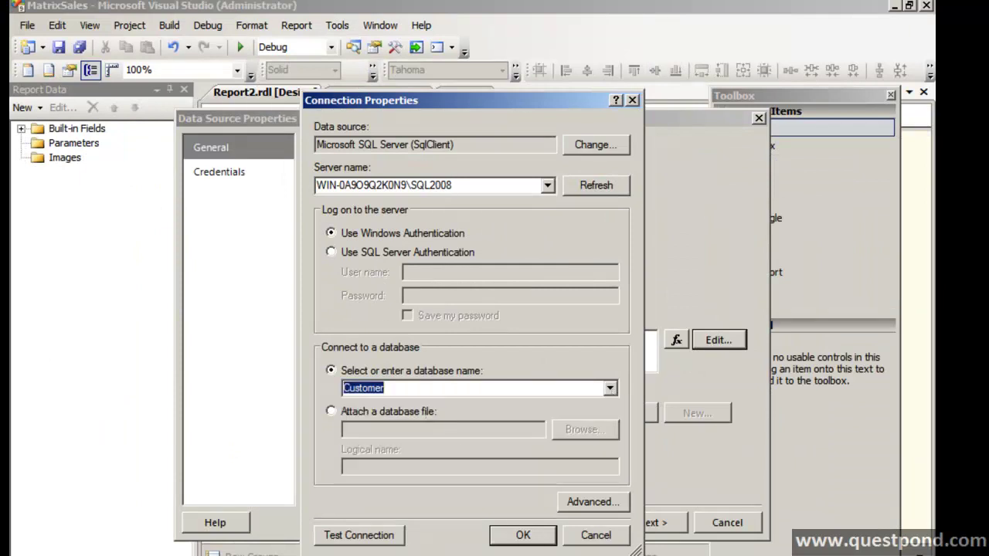
left_click(525, 536)
Step: Build the DataSet1 query from tblCustomer in the graphical designer, selecting Month, Country and Amount
left_click(651, 522)
right_click(264, 170)
left_click(215, 146)
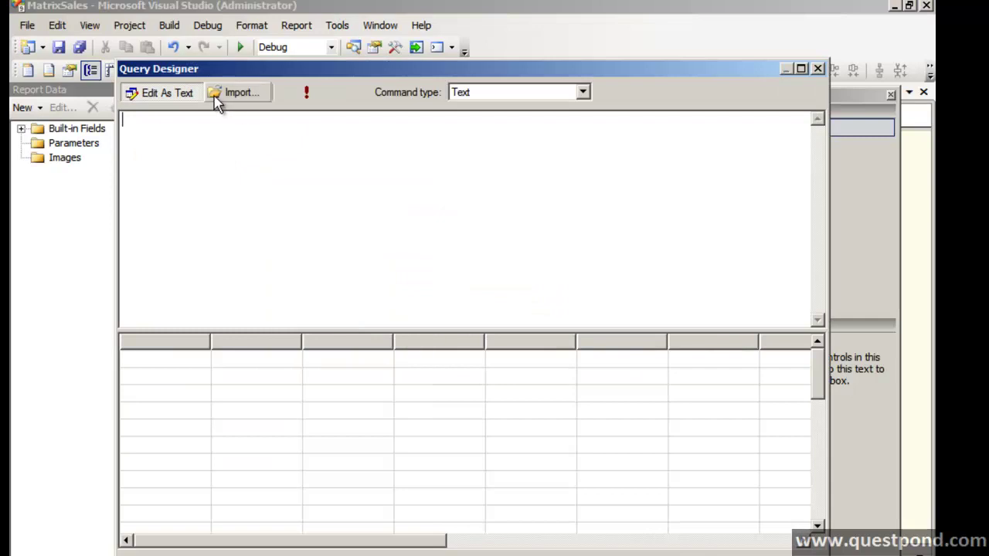
left_click(241, 98)
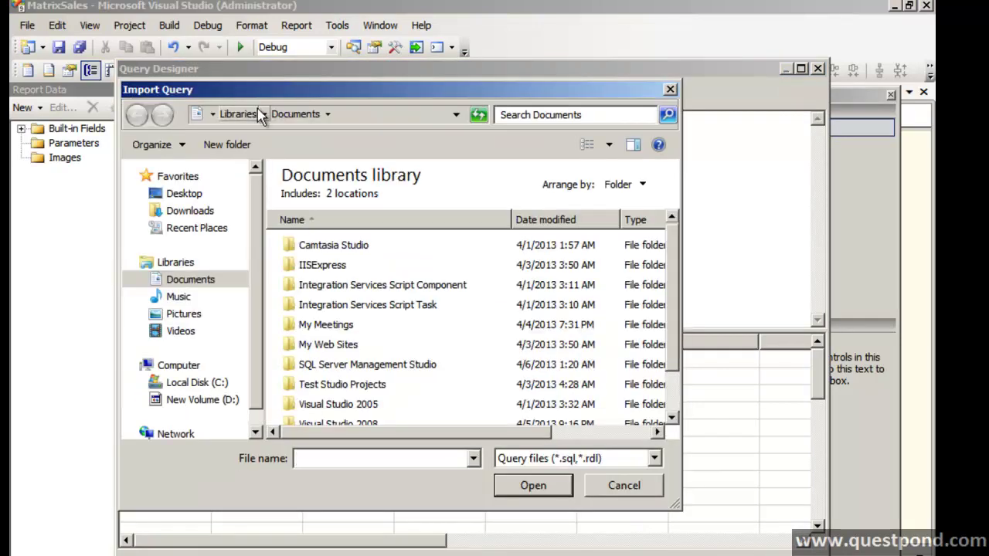
key("Escape")
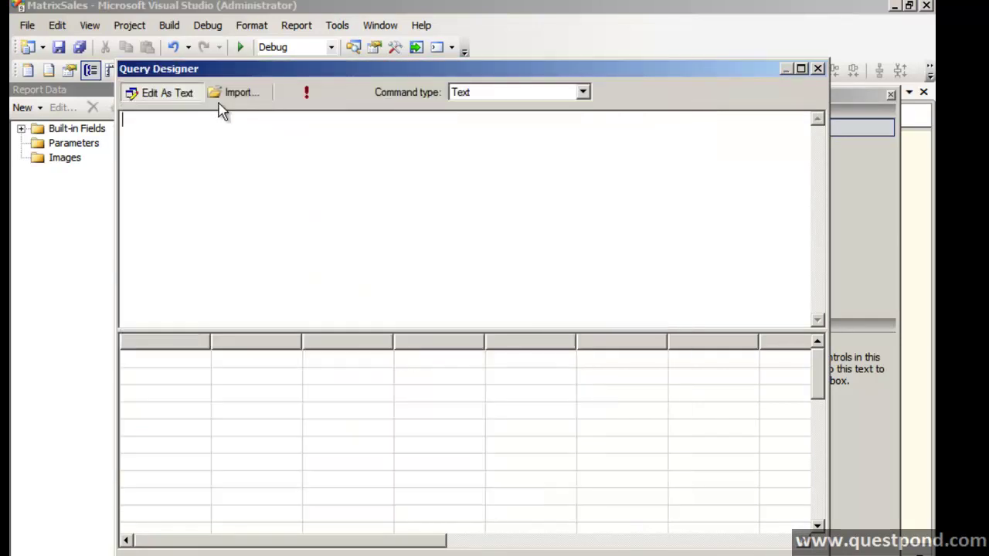
left_click(171, 92)
right_click(187, 165)
left_click(232, 253)
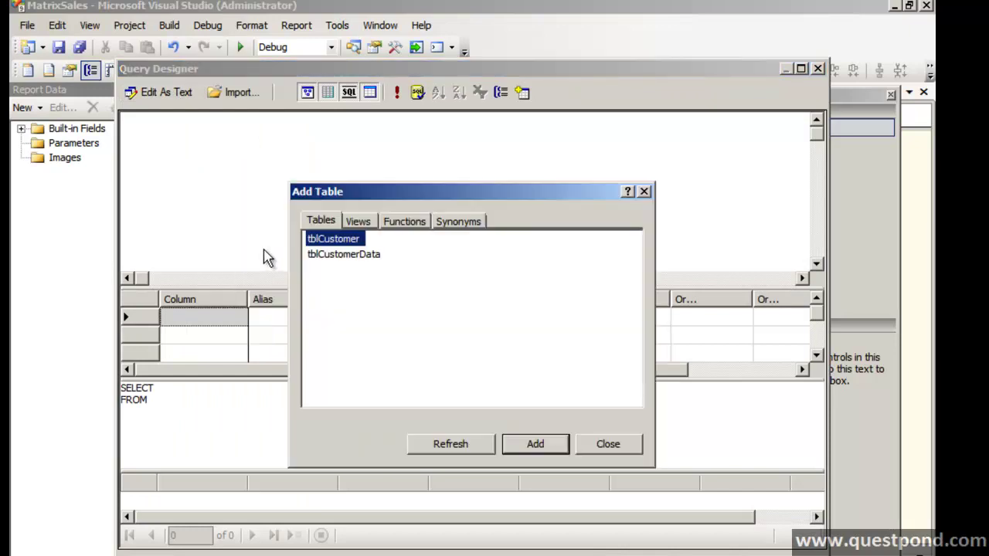
left_click(540, 447)
left_click(607, 446)
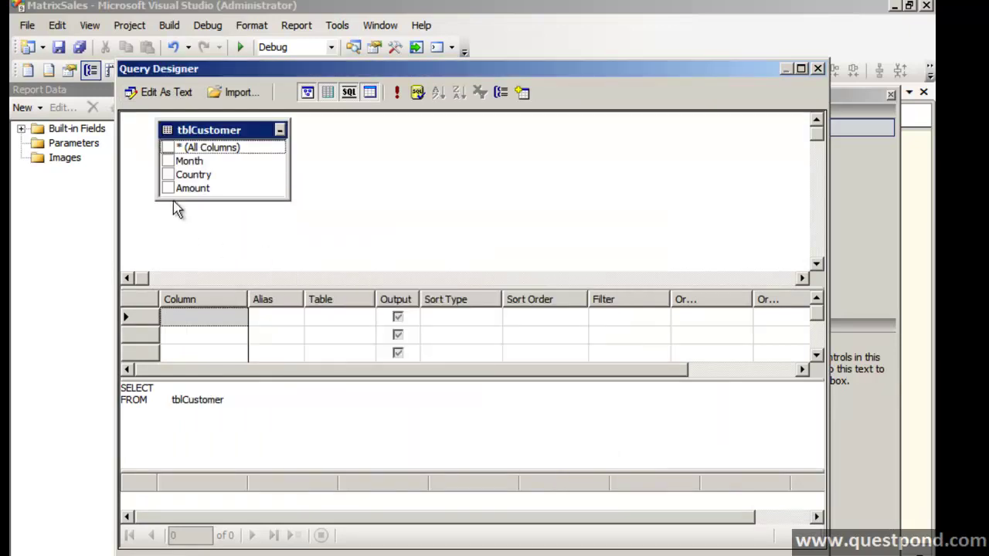
left_click(168, 161)
left_click(167, 175)
left_click(167, 189)
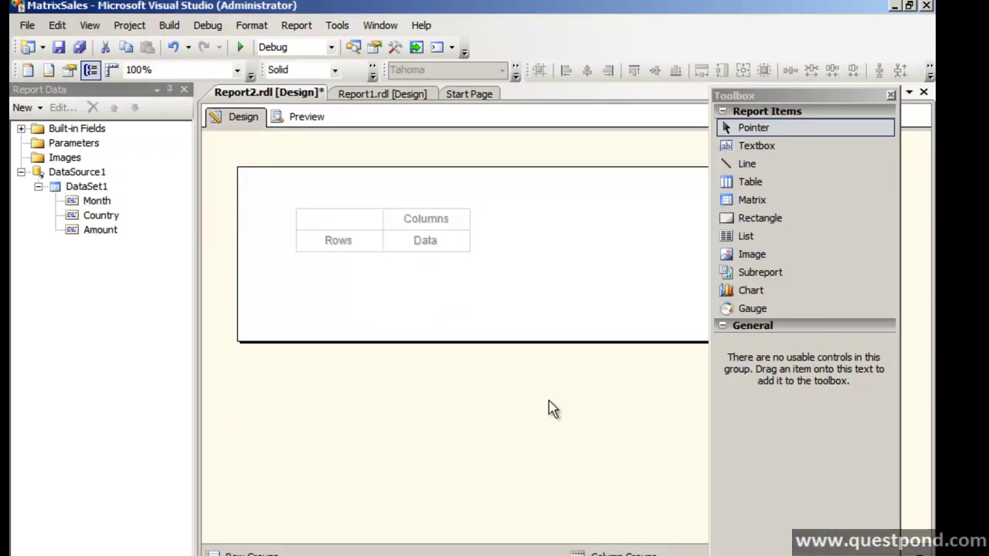
Step: Put Amount in the matrix data cell, Country in the rows and Month in the columns
mouse_move(342, 250)
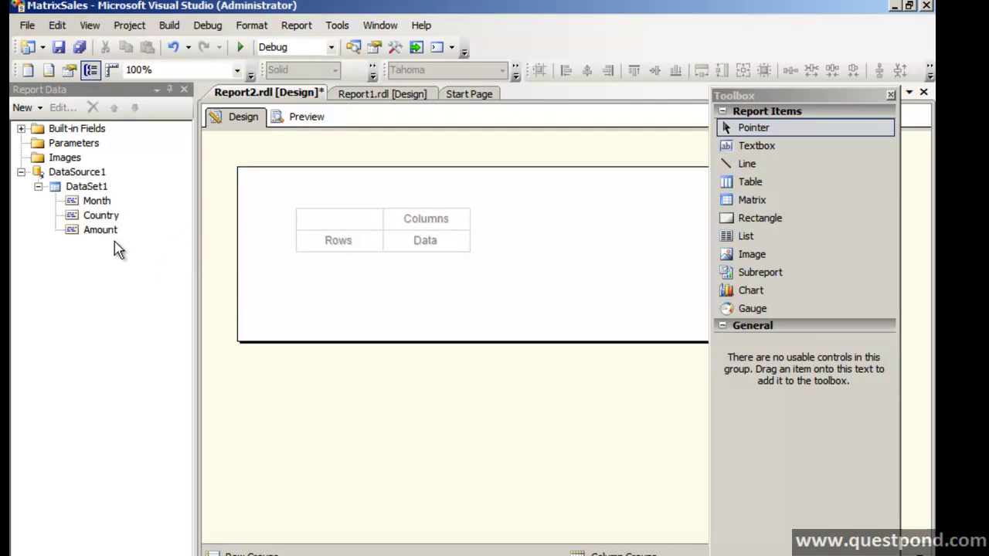
left_click_drag(112, 236, 421, 243)
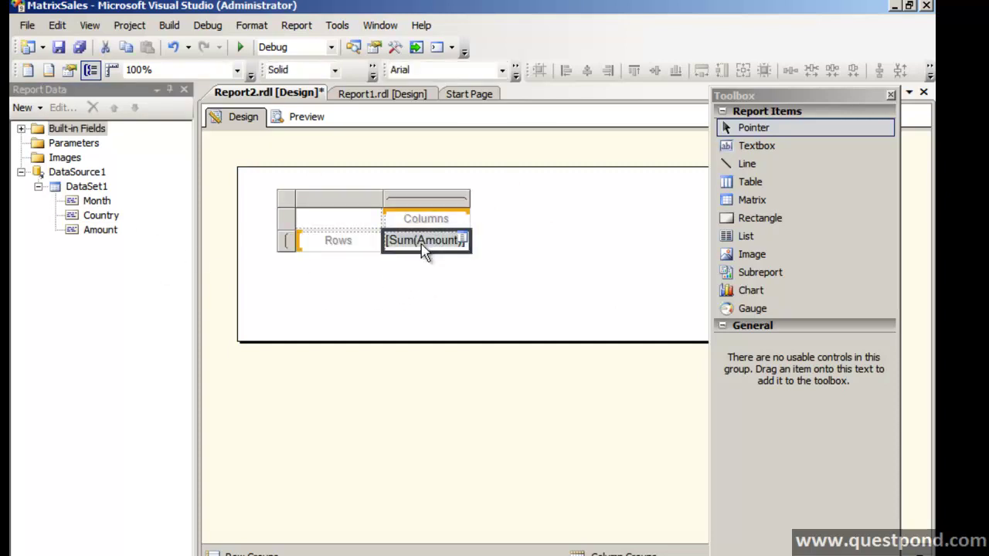
left_click(381, 295)
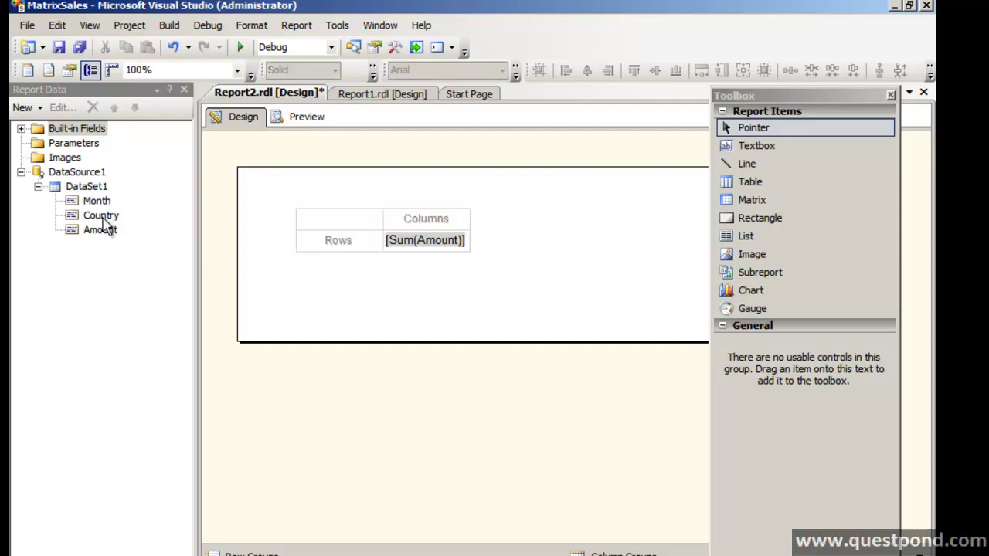
left_click_drag(105, 214, 333, 250)
left_click_drag(100, 214, 401, 226)
left_click(399, 293)
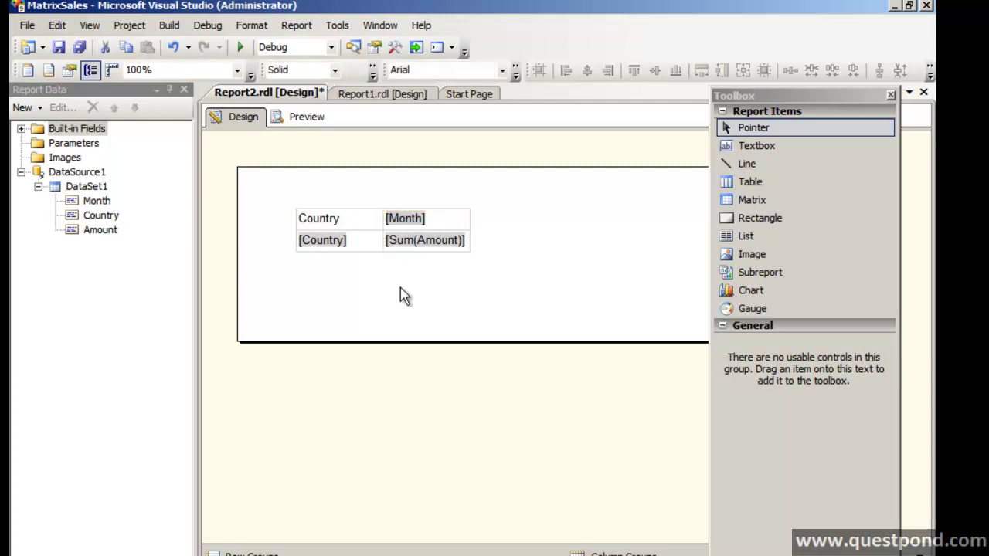
Step: Preview Report2 and hide the side panels to view India and Usa amounts for Jan–Mar
left_click(307, 118)
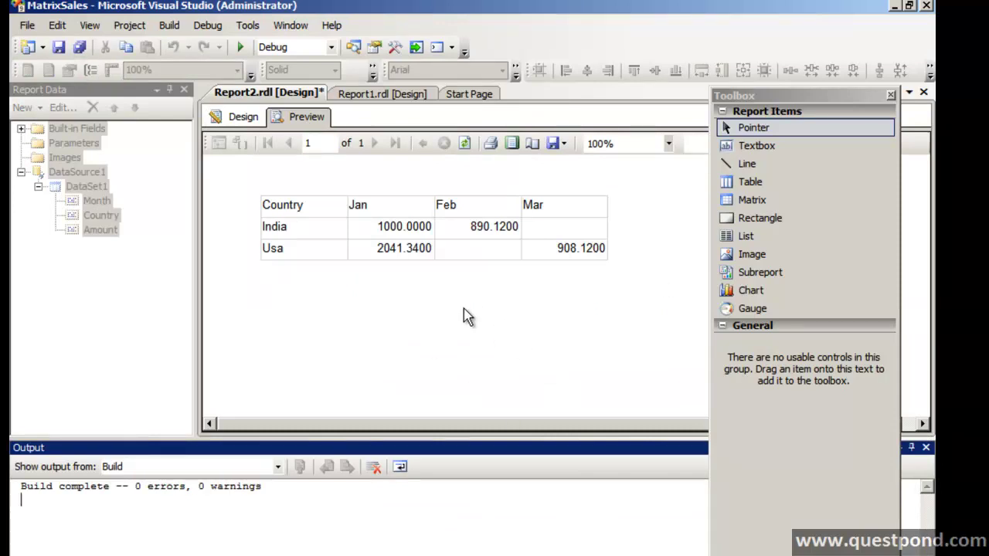
left_click(455, 363)
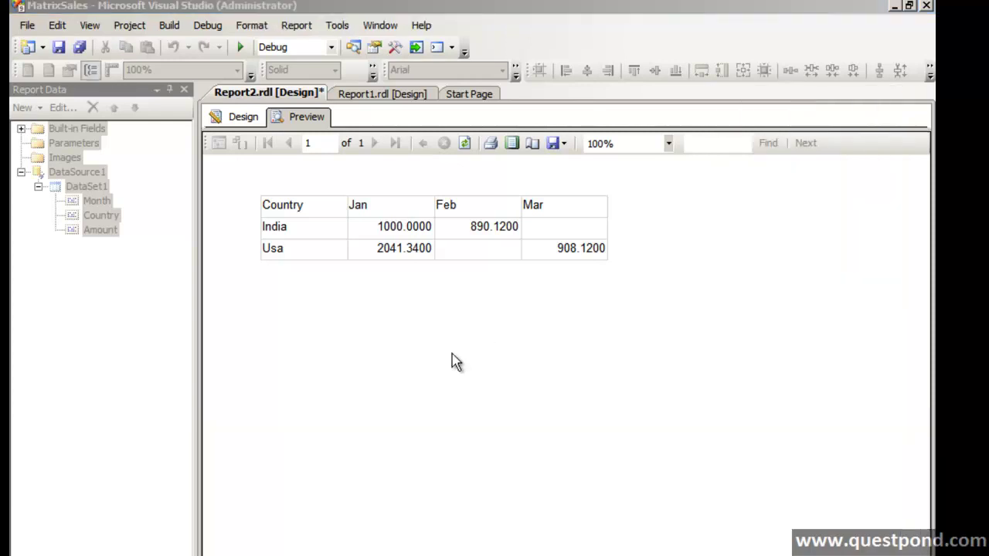